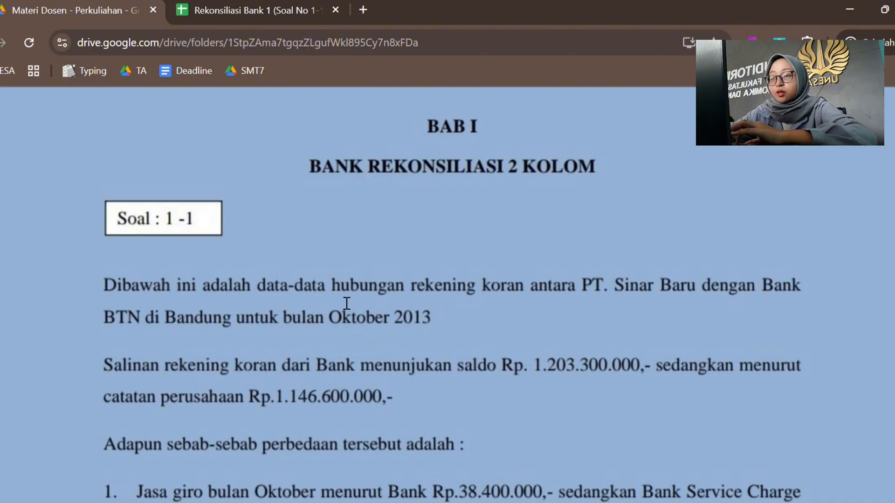
{"action": "scroll", "coordinate": [491, 336], "scroll_direction": "down", "scroll_amount": 2}
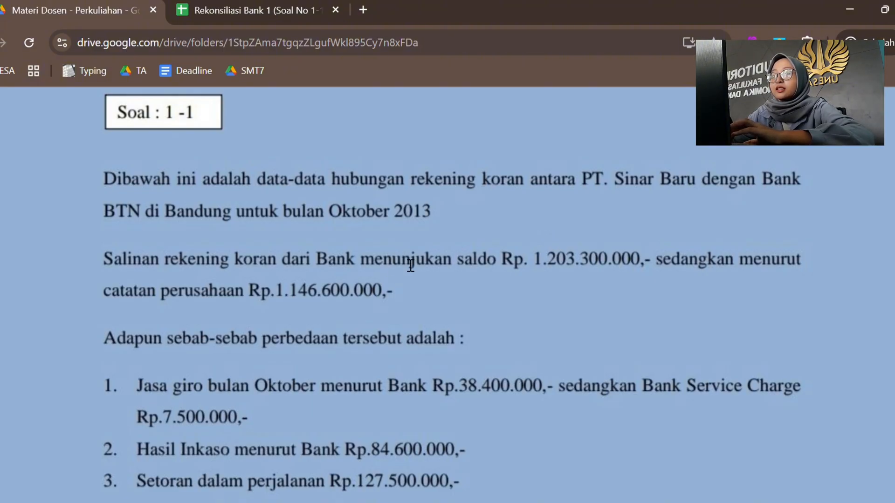
{"action": "left_click", "coordinate": [256, 9]}
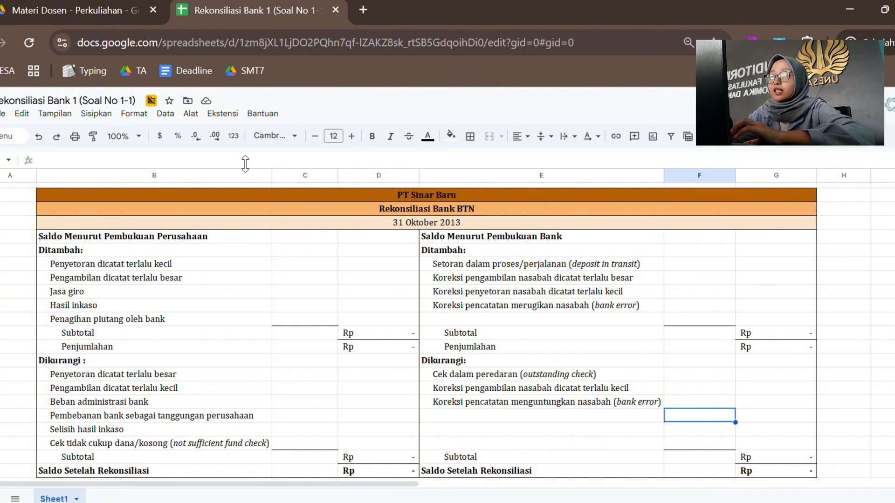
{"action": "left_click", "coordinate": [23, 1]}
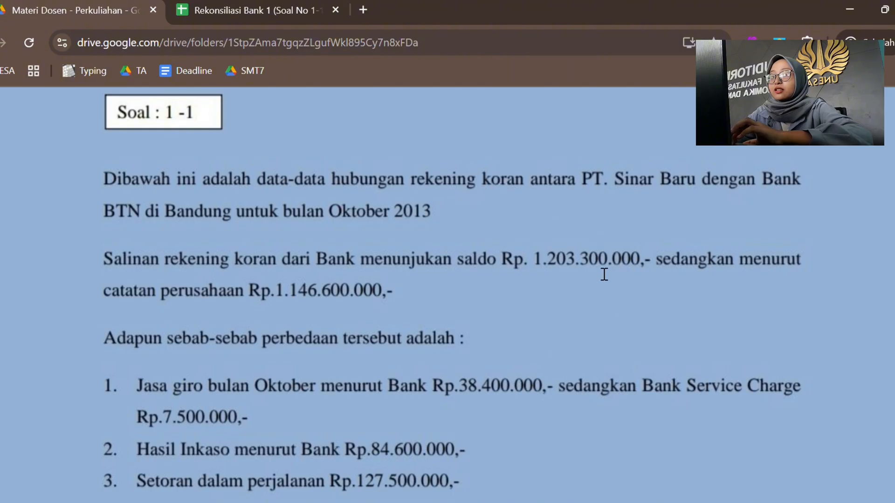
{"action": "left_click", "coordinate": [247, 5]}
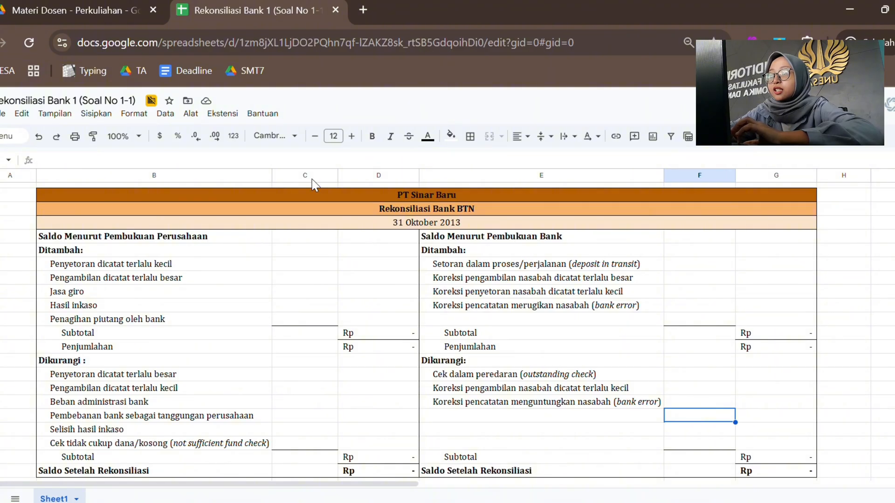
{"action": "left_click", "coordinate": [110, 2]}
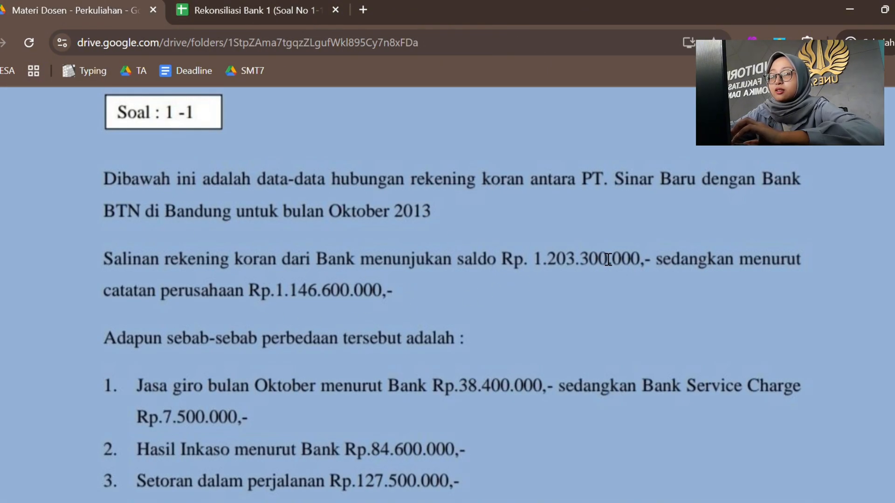
{"action": "left_click", "coordinate": [238, 7]}
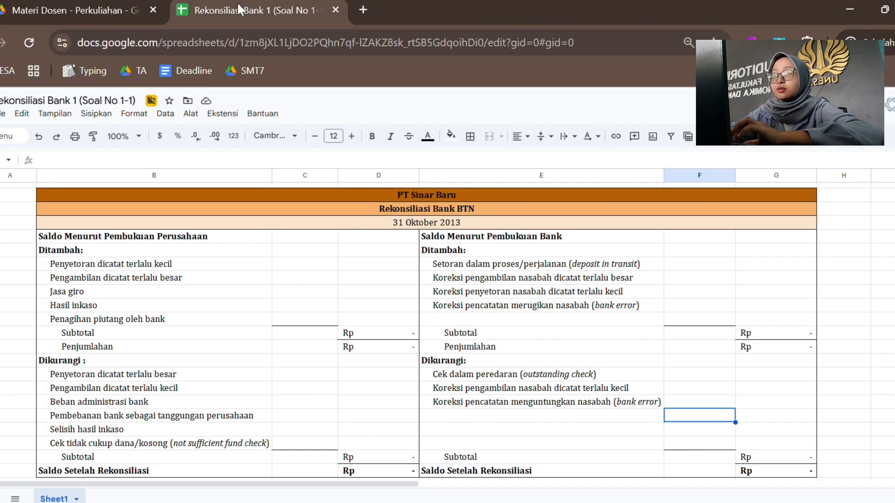
{"action": "left_click", "coordinate": [578, 241]}
{"action": "key", "text": "Right"}
{"action": "key", "text": "Right"}
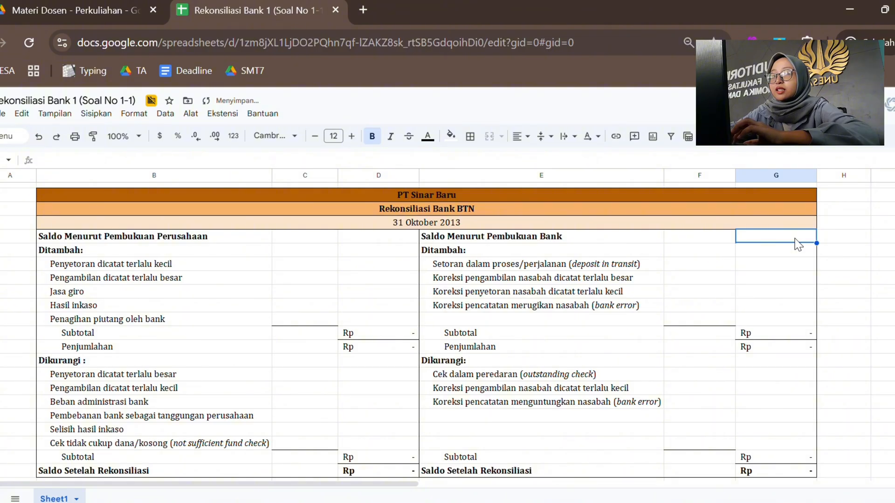
{"action": "type", "text": "12"}
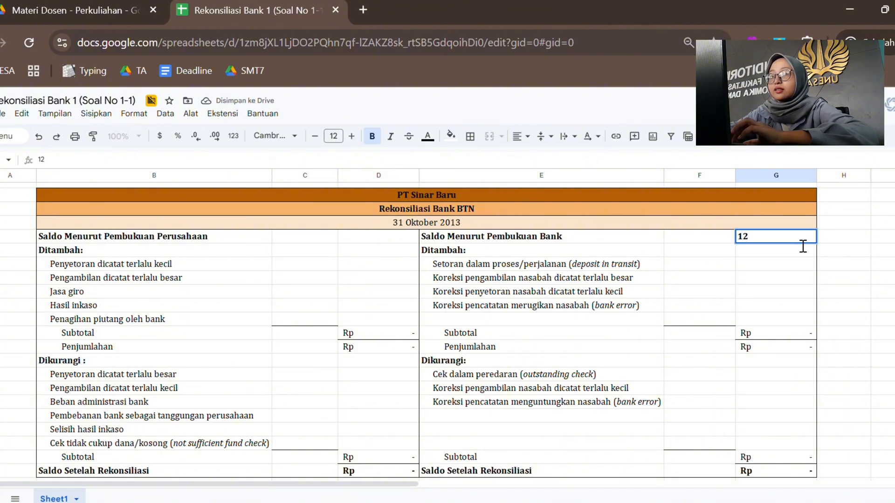
{"action": "type", "text": "0"}
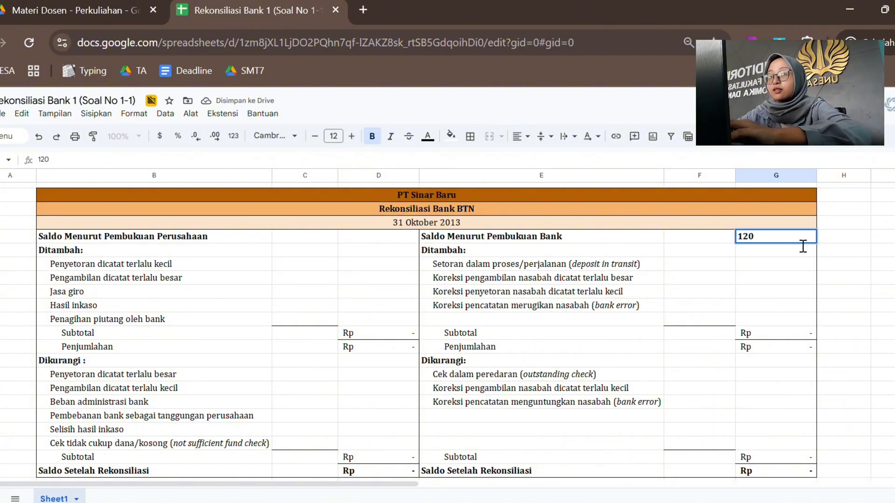
{"action": "type", "text": "3300"}
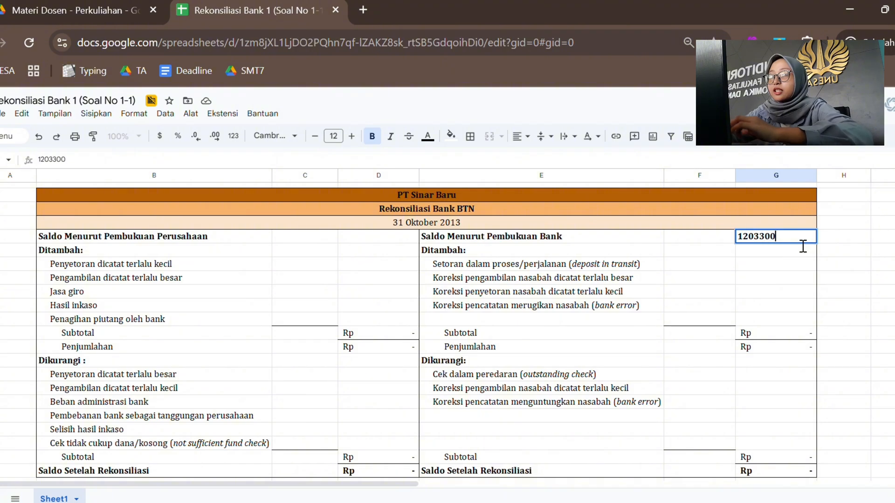
{"action": "type", "text": "000"}
{"action": "key", "text": "Return"}
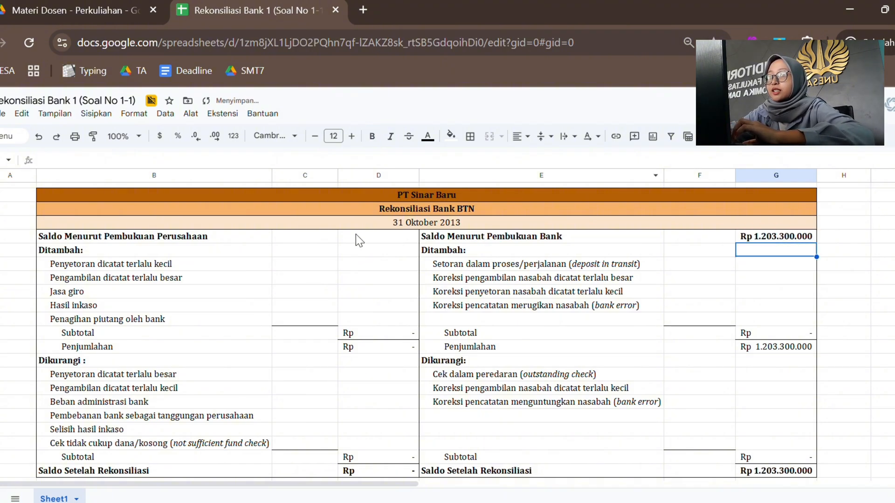
{"action": "left_click", "coordinate": [120, 6]}
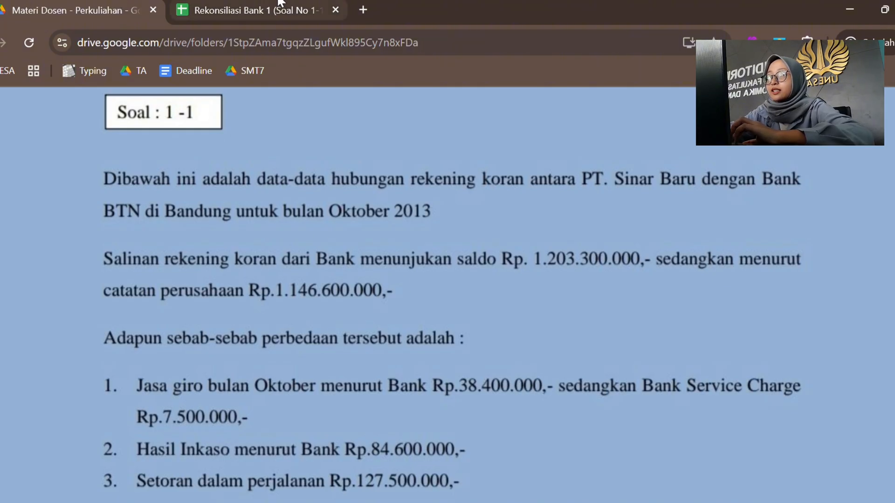
{"action": "left_click", "coordinate": [280, 6]}
{"action": "left_click", "coordinate": [356, 239]}
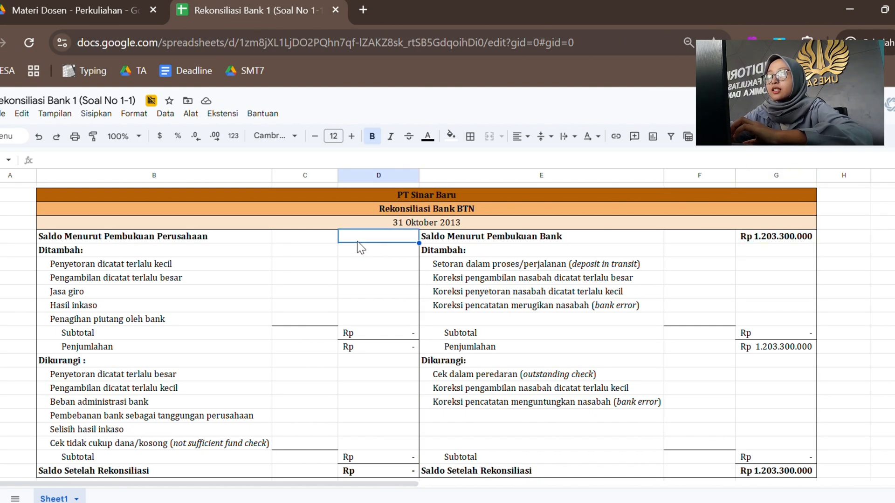
{"action": "type", "text": "1."}
{"action": "type", "text": "14"}
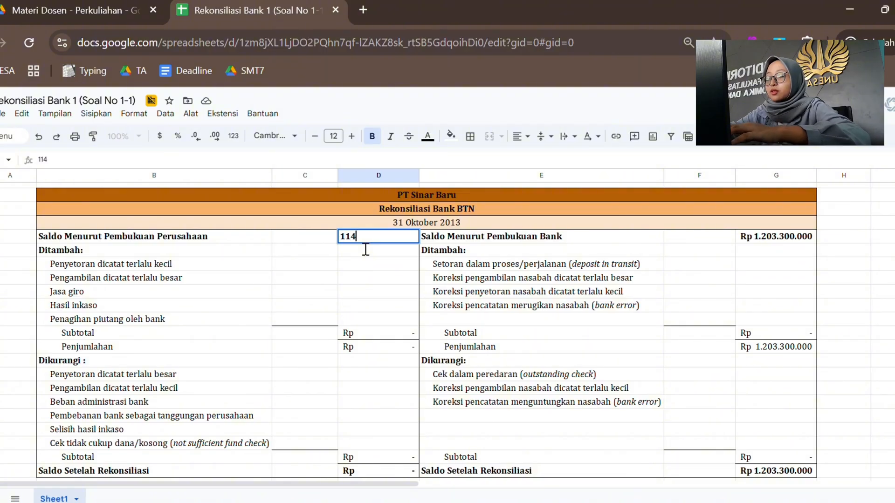
{"action": "type", "text": "6."}
{"action": "type", "text": "66"}
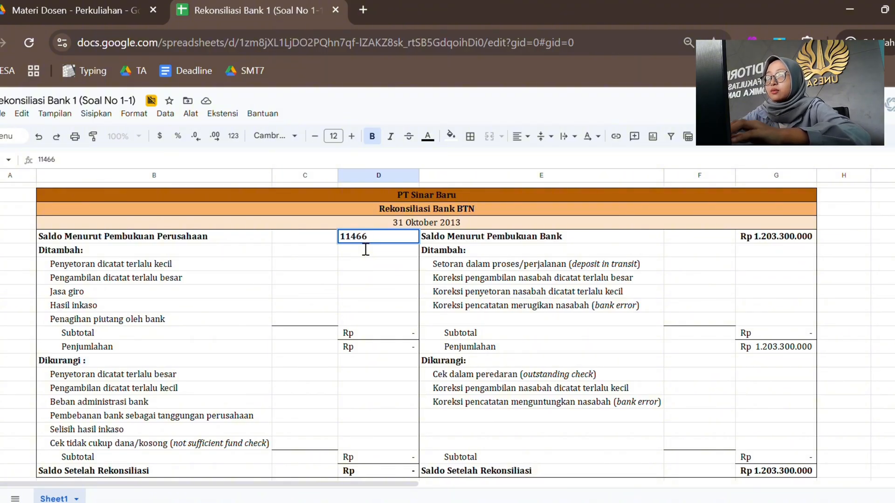
{"action": "type", "text": "00.000"}
{"action": "key", "text": "Return"}
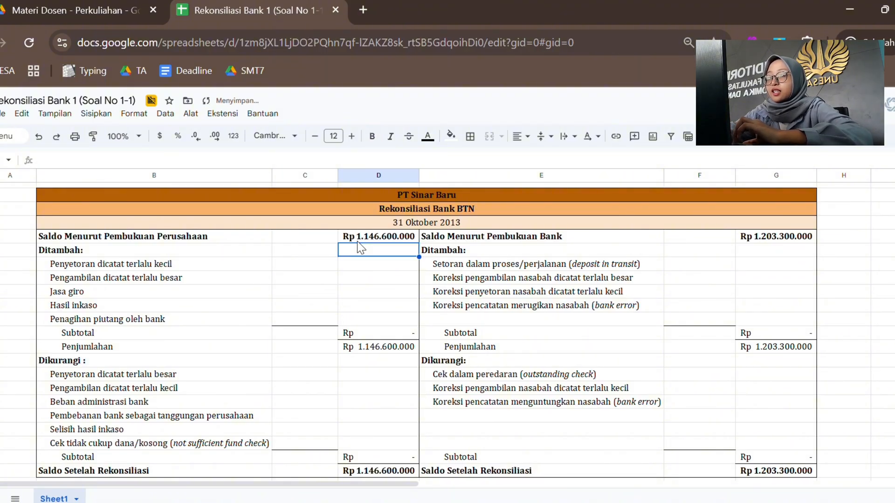
Step: Read item 1 of the problem and enter the October Jasa giro of 38400000 in column C under the company's Ditambah section
{"action": "left_click", "coordinate": [81, 4]}
{"action": "scroll", "coordinate": [326, 273], "scroll_direction": "down", "scroll_amount": 2}
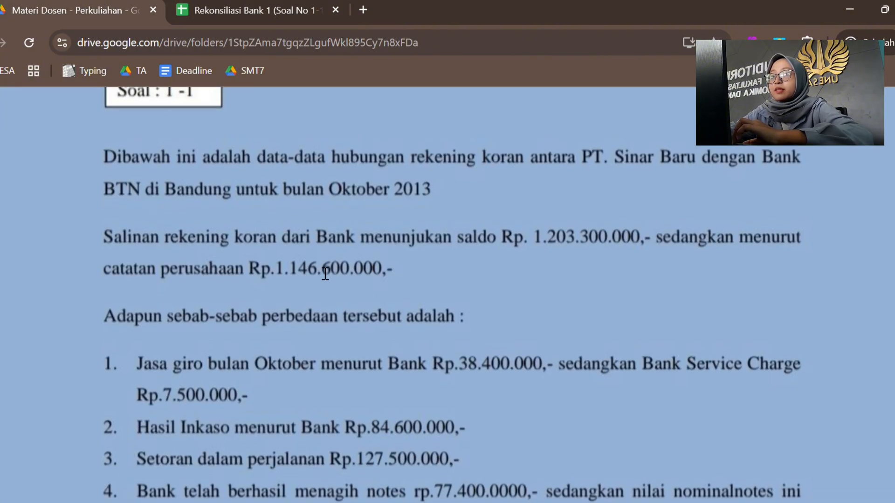
{"action": "scroll", "coordinate": [326, 274], "scroll_direction": "down", "scroll_amount": 2}
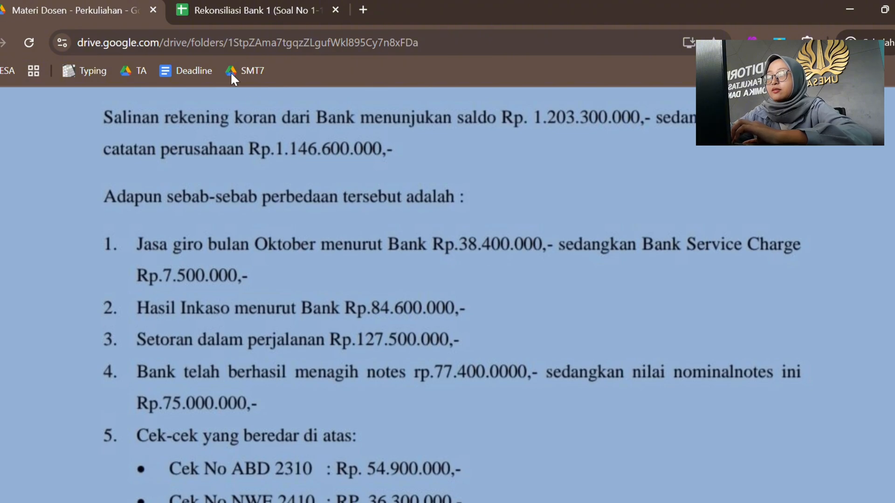
{"action": "left_click", "coordinate": [243, 3]}
{"action": "left_click", "coordinate": [181, 291]}
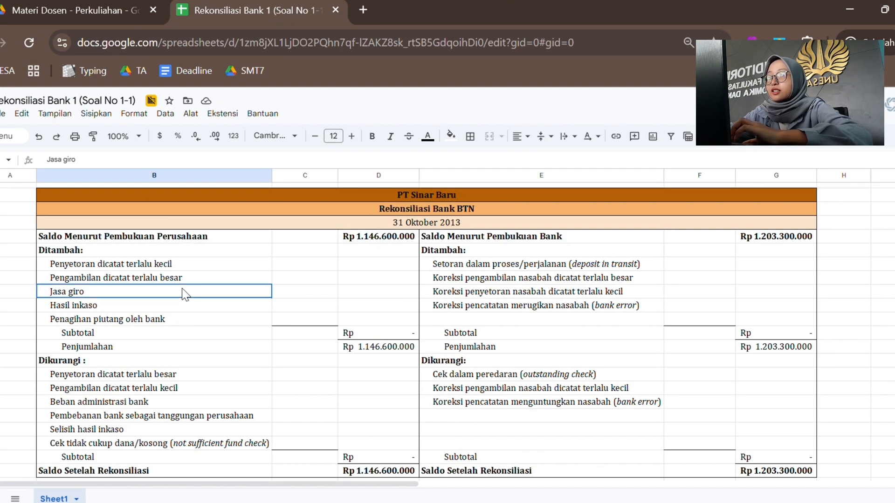
{"action": "key", "text": "Tab"}
{"action": "type", "text": "3"}
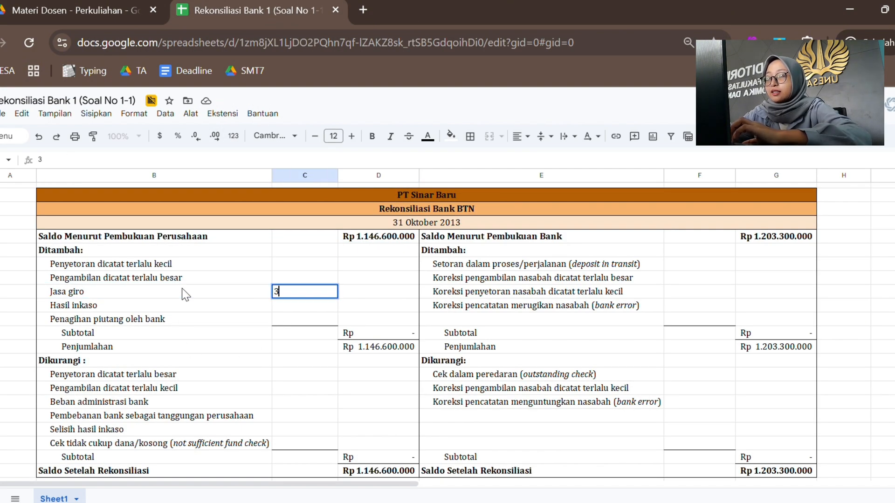
{"action": "type", "text": "8"}
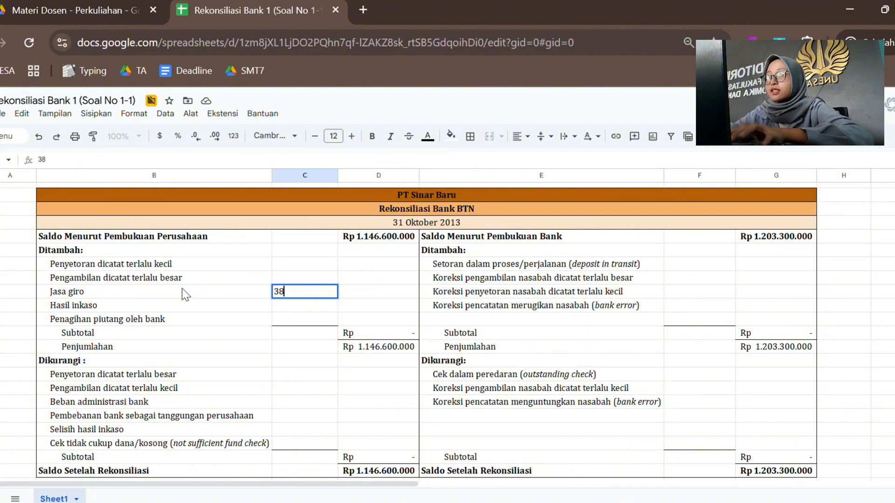
{"action": "type", "text": ".4"}
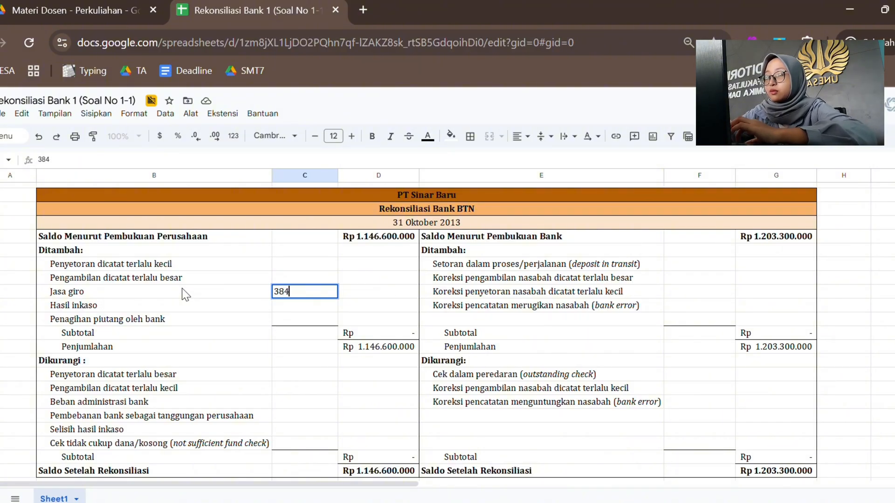
{"action": "type", "text": "00.000000"}
{"action": "key", "text": "Return"}
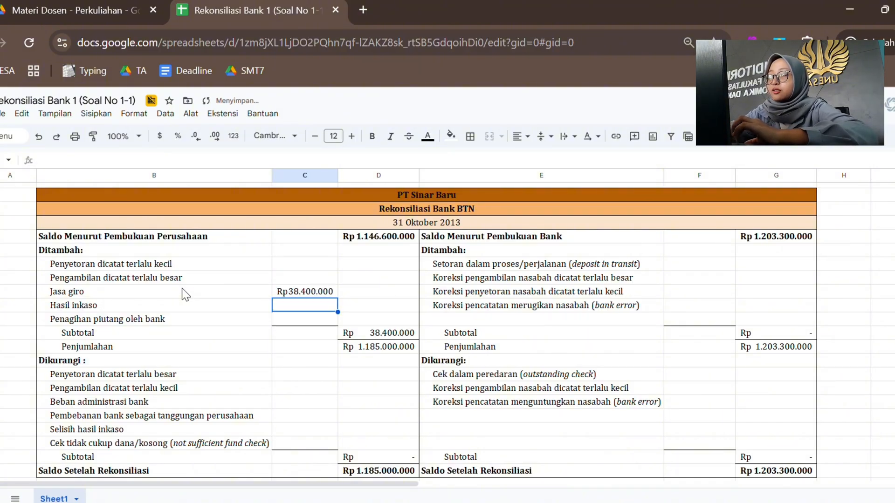
Step: Record the Bank Service Charge from item 1 as 7500000 in column C beside Beban administrasi bank under Dikurangi
{"action": "left_click", "coordinate": [82, 6]}
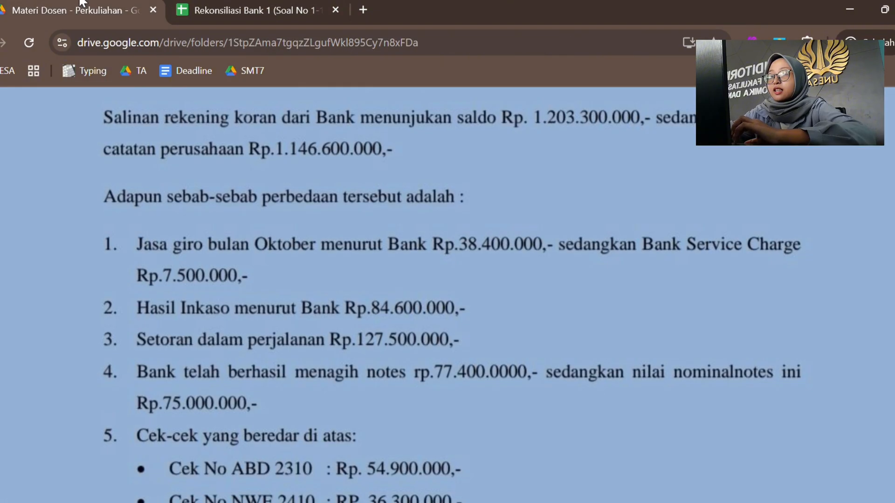
{"action": "scroll", "coordinate": [334, 317], "scroll_direction": "down", "scroll_amount": 1}
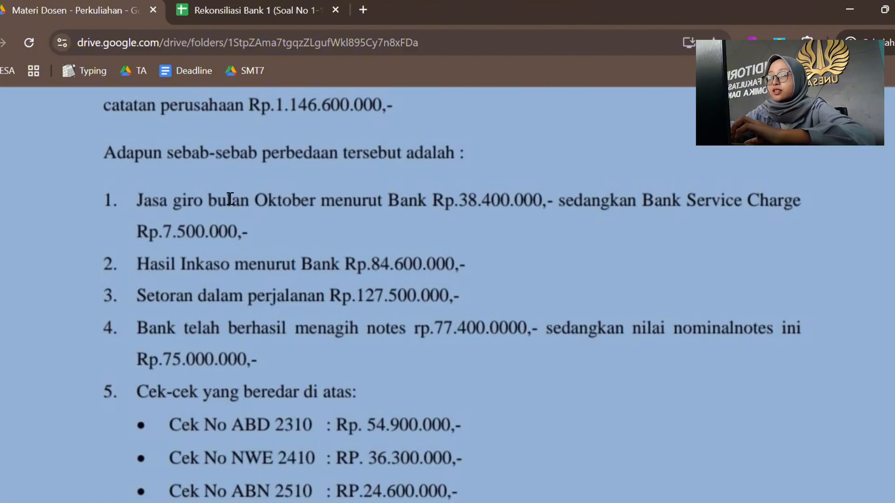
{"action": "left_click", "coordinate": [231, 10]}
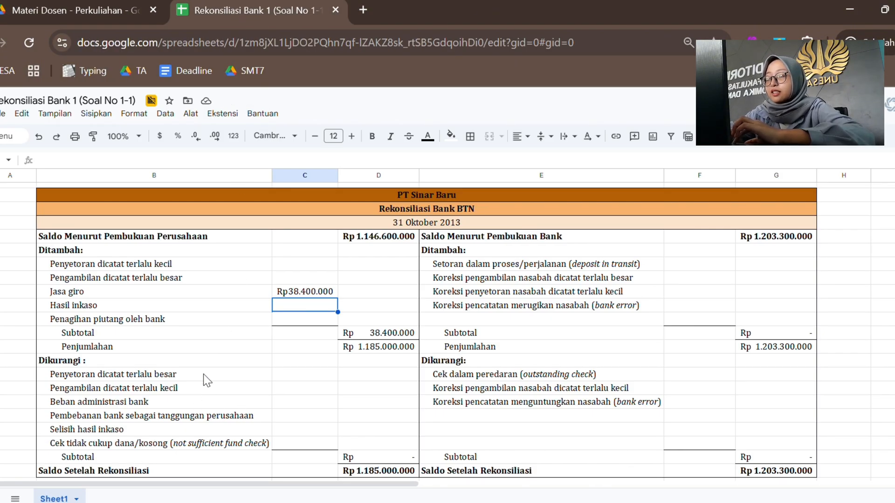
{"action": "left_click", "coordinate": [171, 402]}
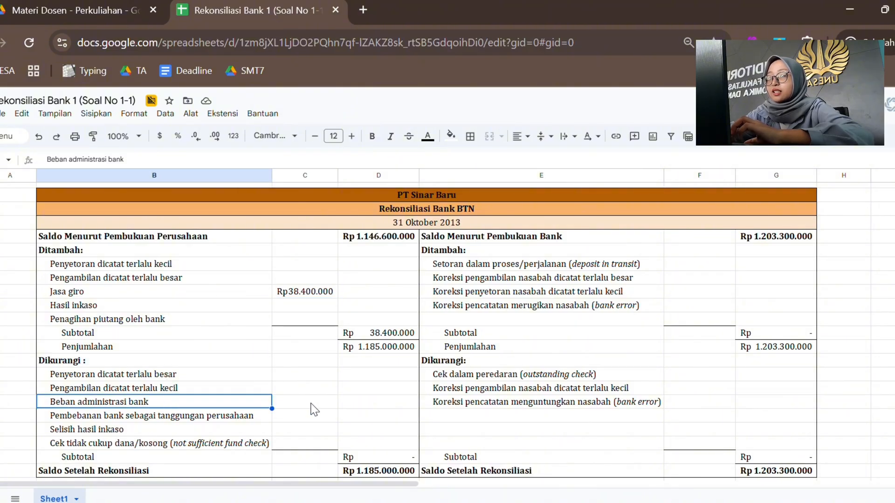
{"action": "left_click", "coordinate": [312, 404]}
{"action": "type", "text": "7.5"}
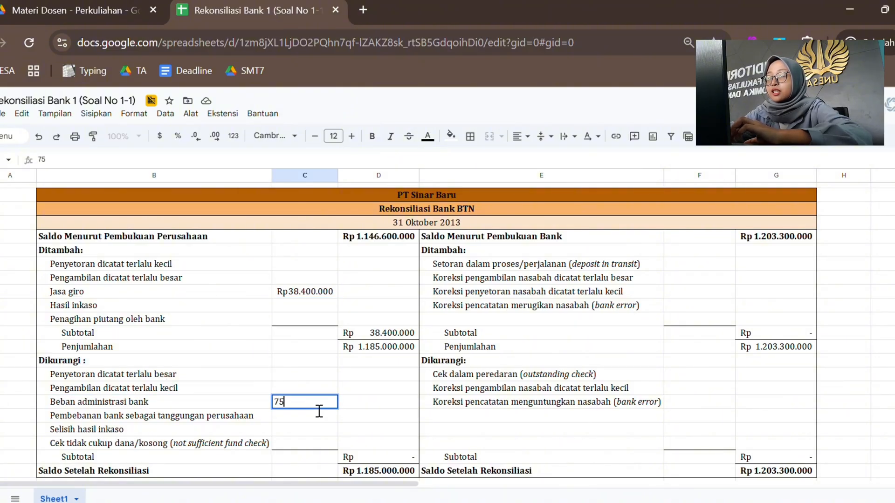
{"action": "type", "text": "00.000"}
{"action": "key", "text": "Return"}
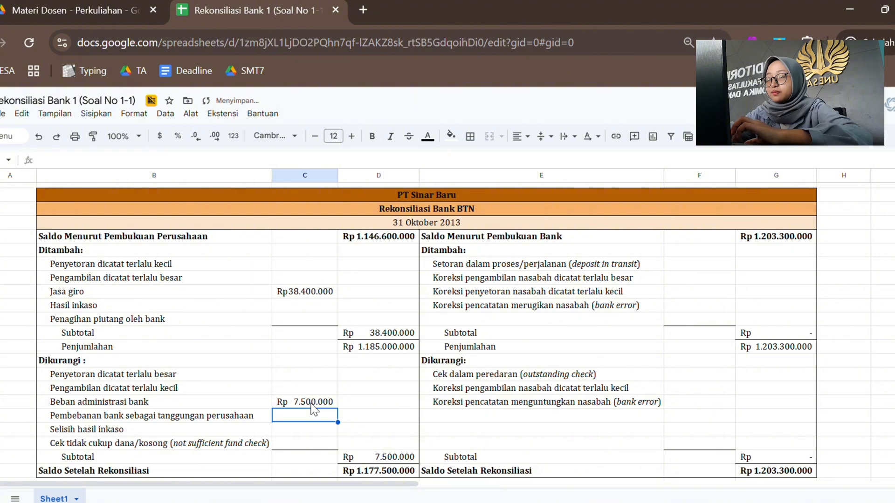
Step: Look up item 2 of the problem and enter 84600000 in column C beside Hasil inkaso in the company's additions
{"action": "left_click", "coordinate": [62, 7]}
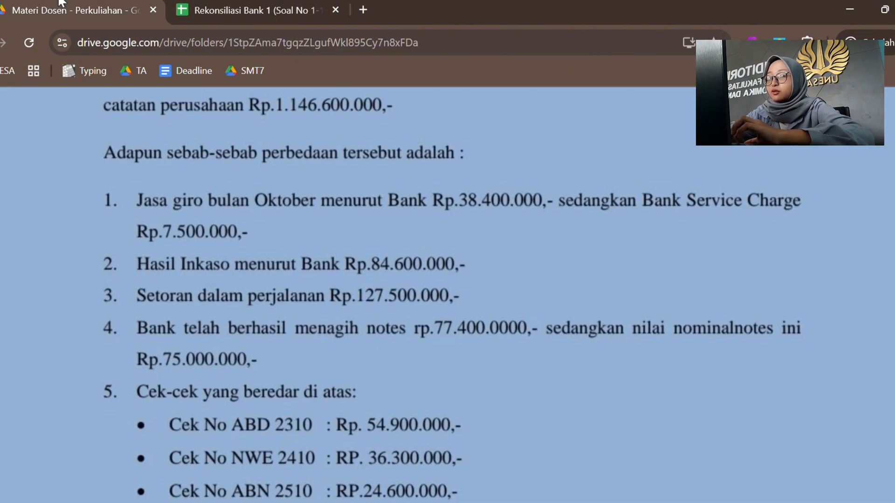
{"action": "scroll", "coordinate": [277, 259], "scroll_direction": "down", "scroll_amount": 1}
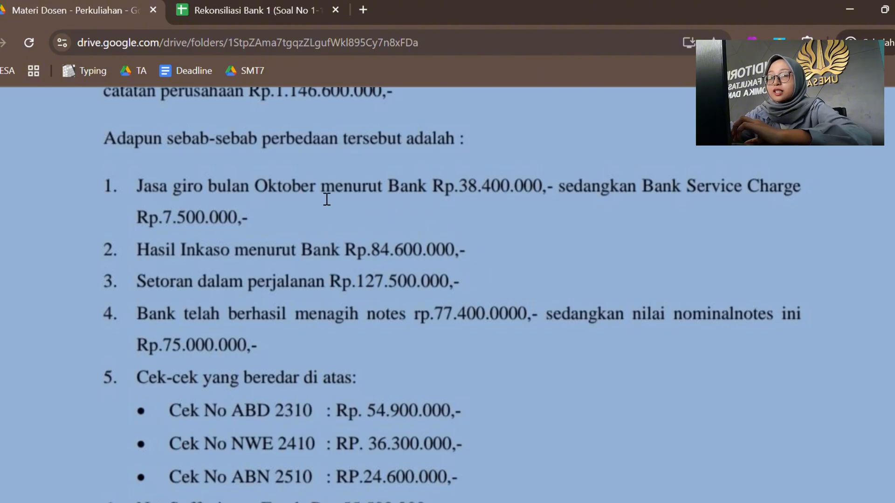
{"action": "left_click", "coordinate": [242, 2]}
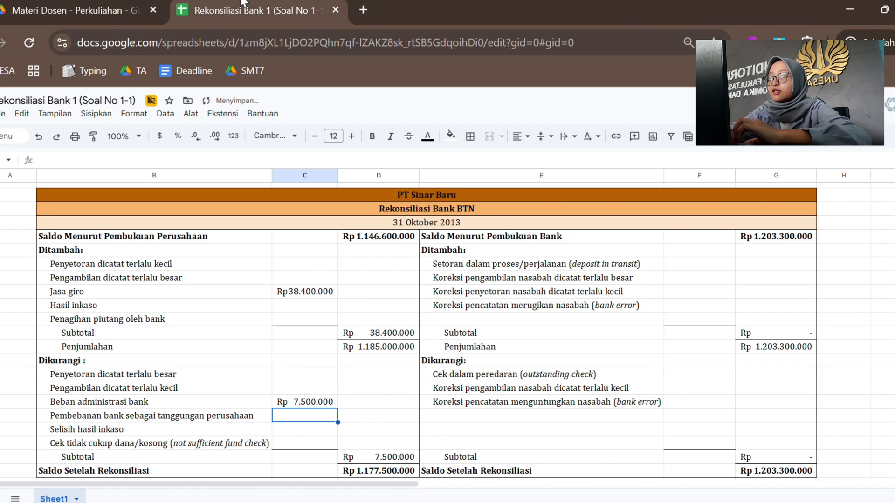
{"action": "left_click", "coordinate": [258, 310]}
{"action": "key", "text": "Right"}
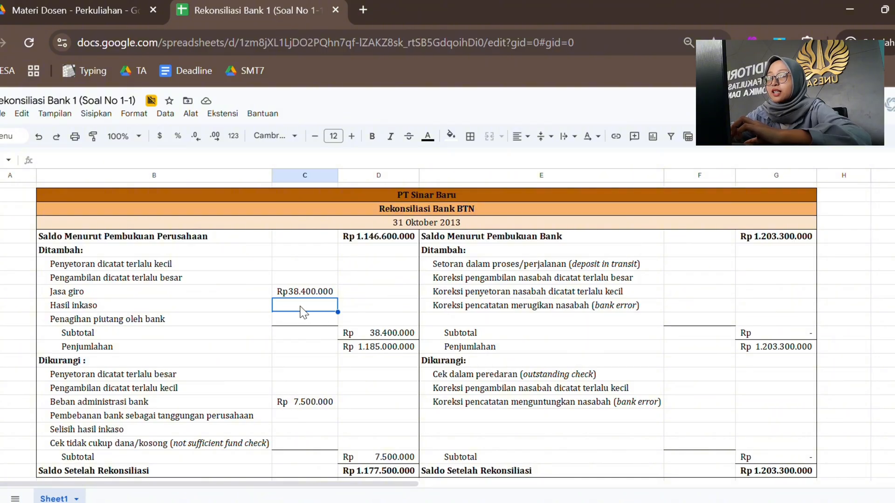
{"action": "type", "text": "84600000"}
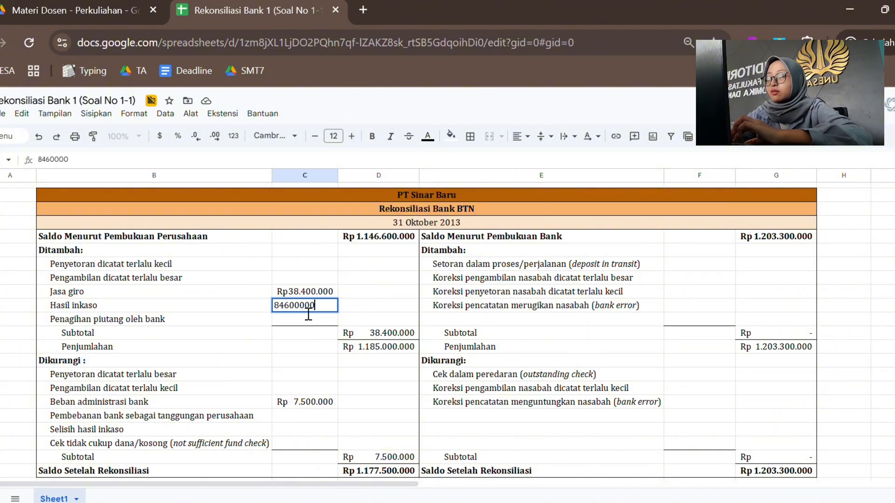
{"action": "key", "text": "Return"}
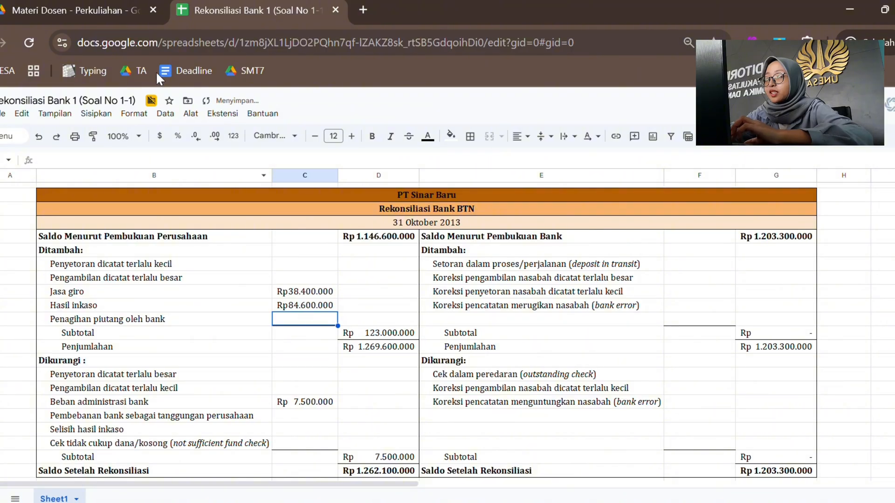
Step: Look up item 3 of the problem and enter 127500000 in column F beside Setoran dalam proses/perjalanan in the bank's additions
{"action": "left_click", "coordinate": [117, 11]}
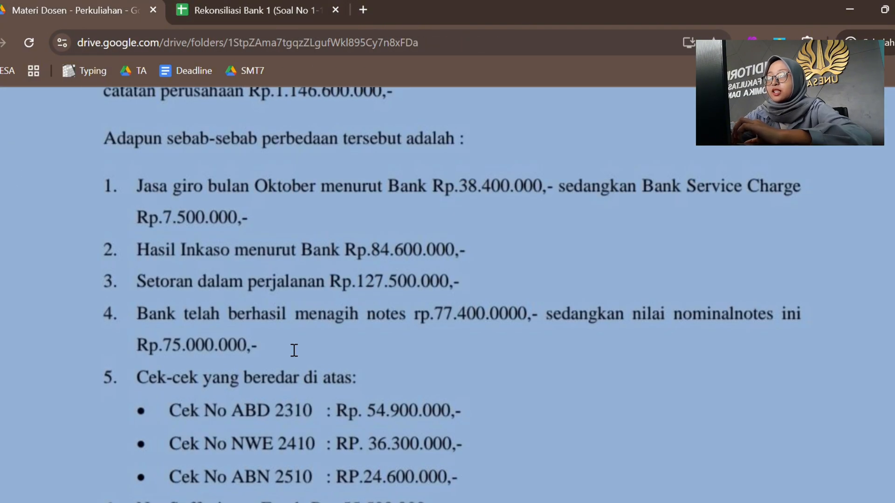
{"action": "scroll", "coordinate": [294, 350], "scroll_direction": "down", "scroll_amount": 1}
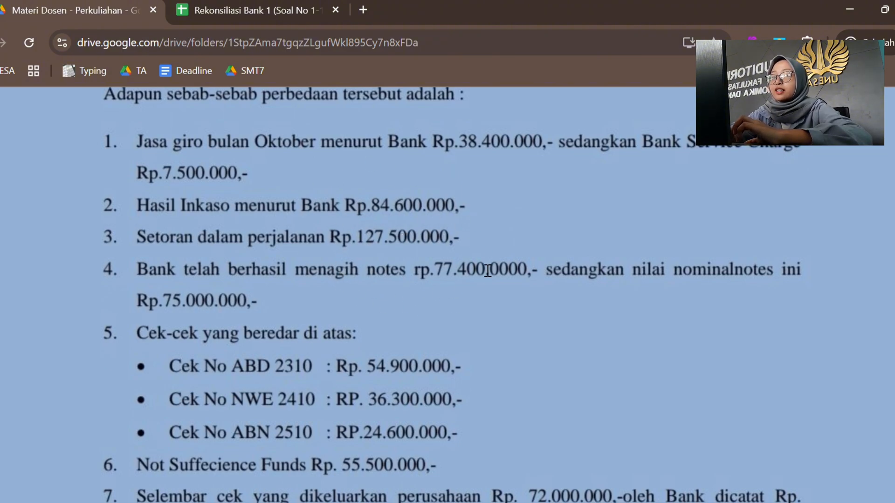
{"action": "left_click", "coordinate": [279, 4]}
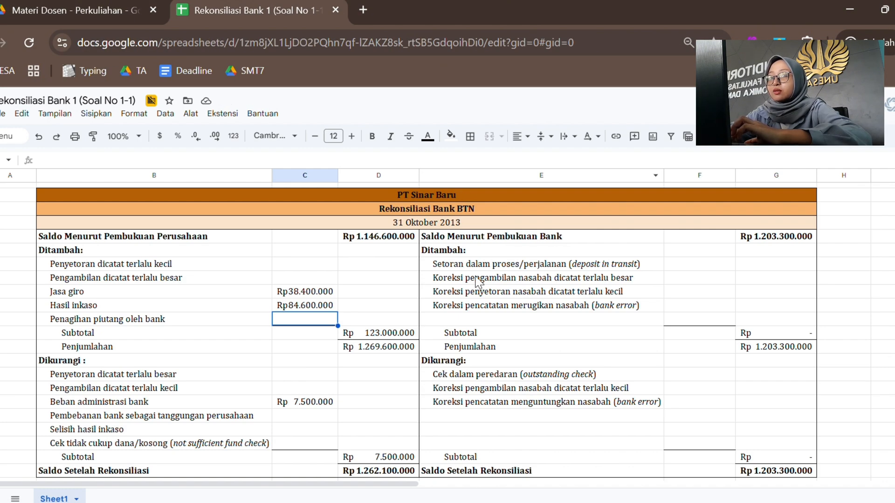
{"action": "left_click", "coordinate": [493, 267]}
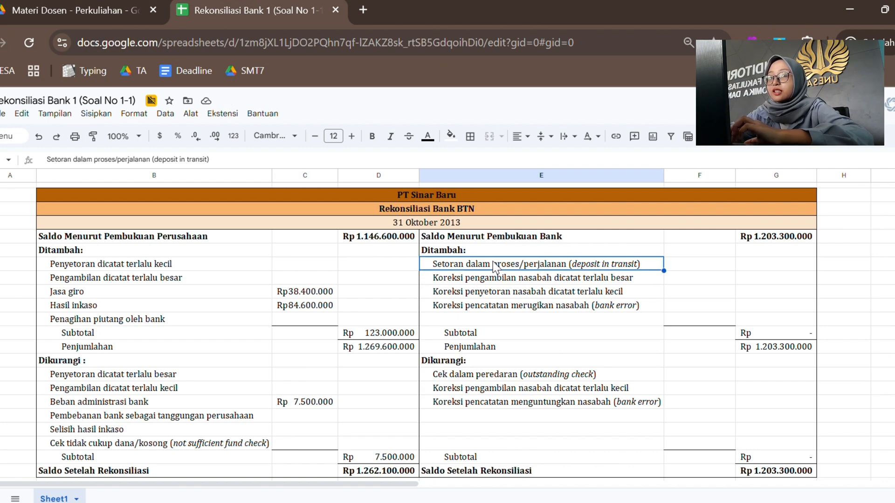
{"action": "key", "text": "Right"}
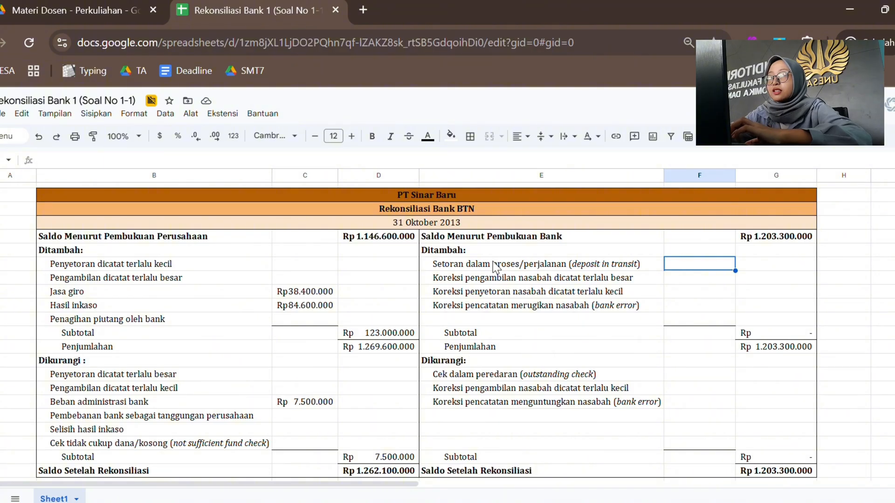
{"action": "type", "text": "127500000"}
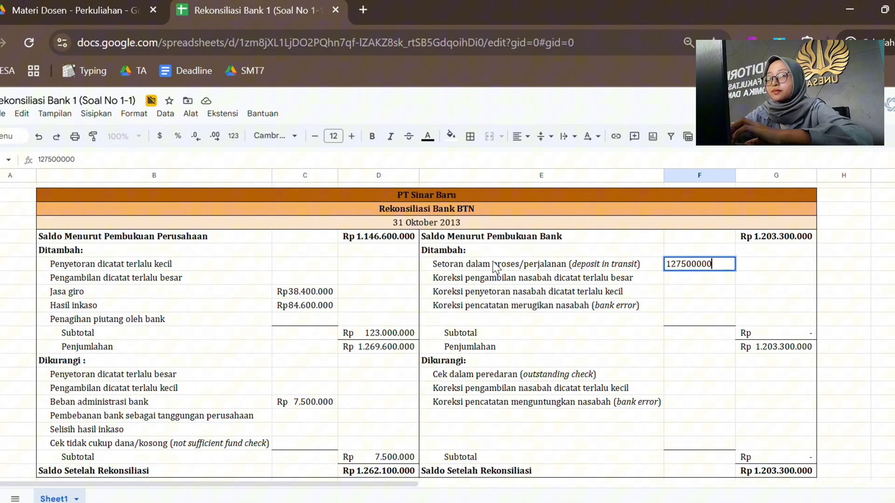
{"action": "key", "text": "Return"}
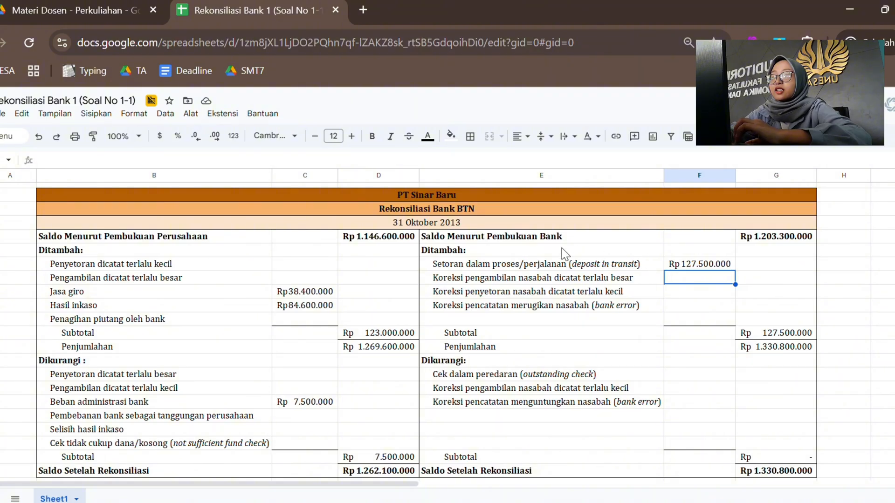
{"action": "left_click", "coordinate": [630, 266]}
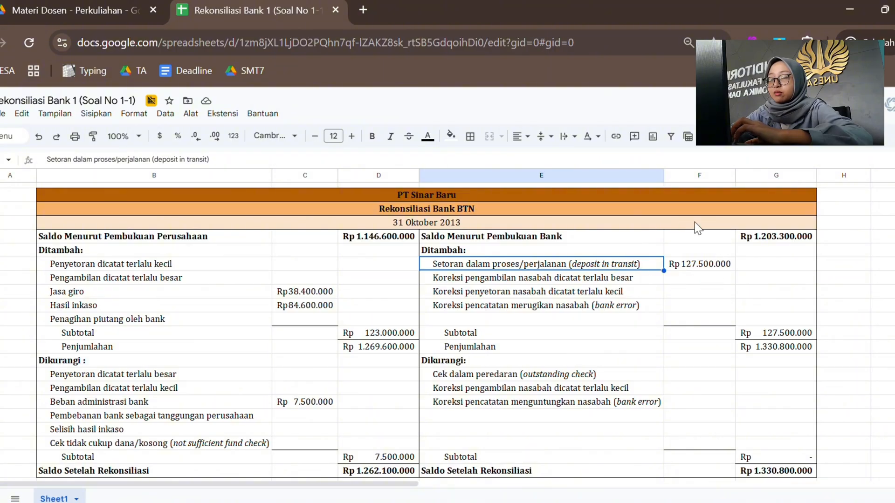
Step: Look up the notes collected by the bank in item 4 and enter 77400000 in column C beside Penagihan piutang oleh bank
{"action": "left_click", "coordinate": [84, 11]}
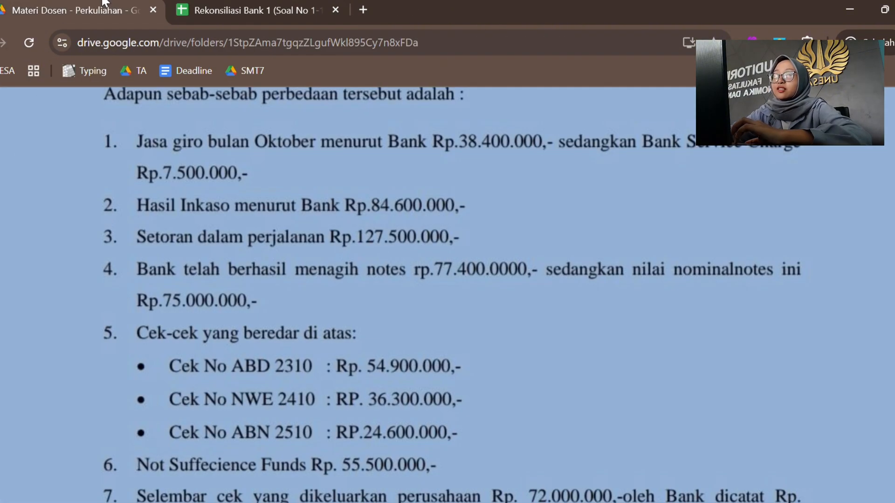
{"action": "scroll", "coordinate": [272, 339], "scroll_direction": "down", "scroll_amount": 1}
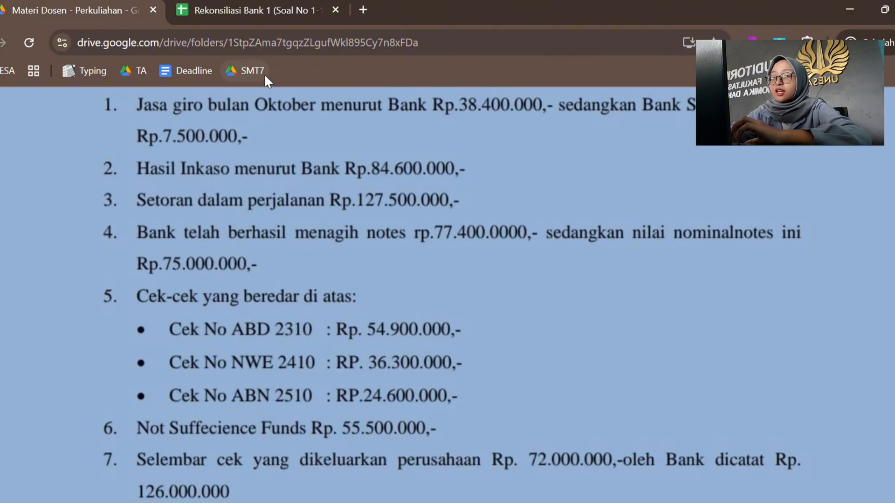
{"action": "left_click", "coordinate": [261, 4]}
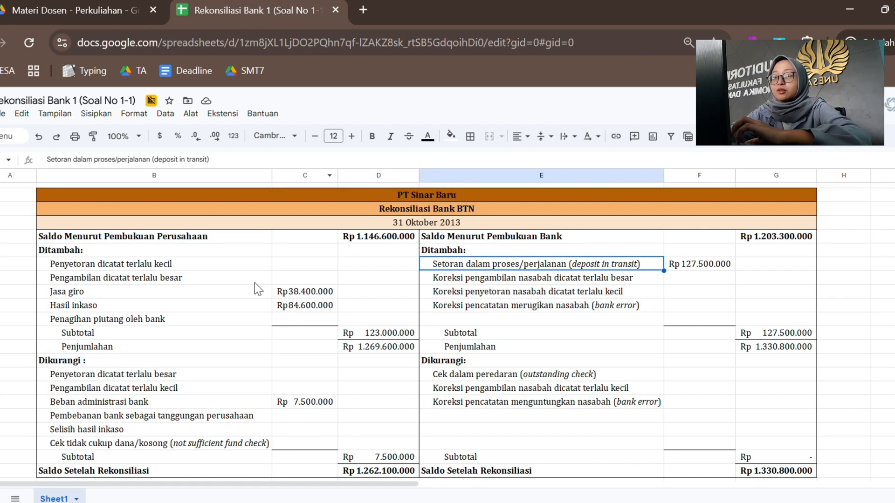
{"action": "left_click", "coordinate": [194, 324]}
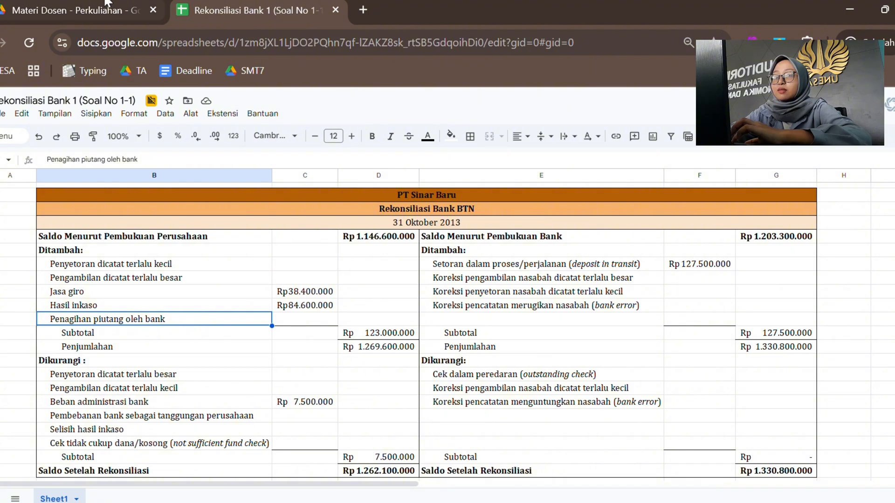
{"action": "left_click", "coordinate": [75, 4]}
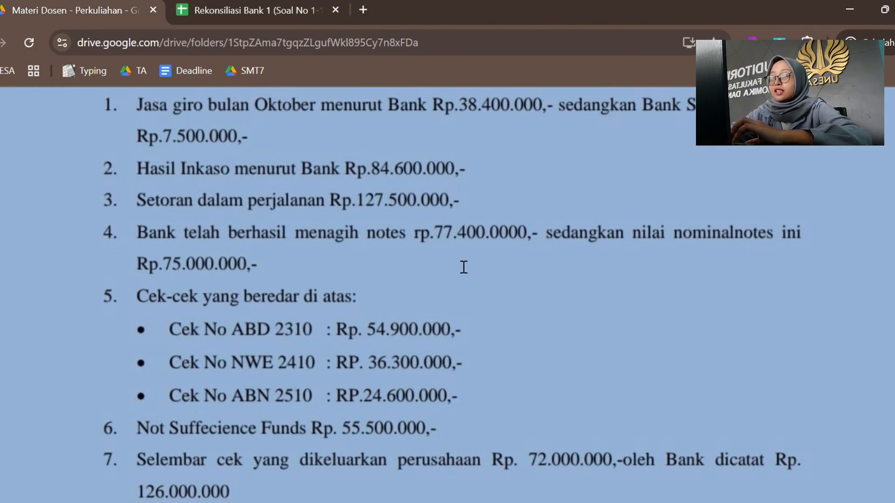
{"action": "left_click", "coordinate": [253, 4]}
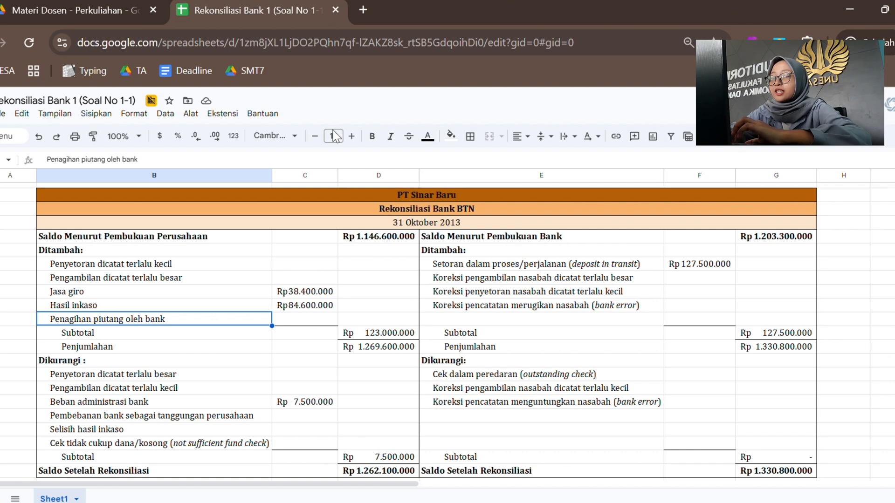
{"action": "left_click", "coordinate": [314, 320]}
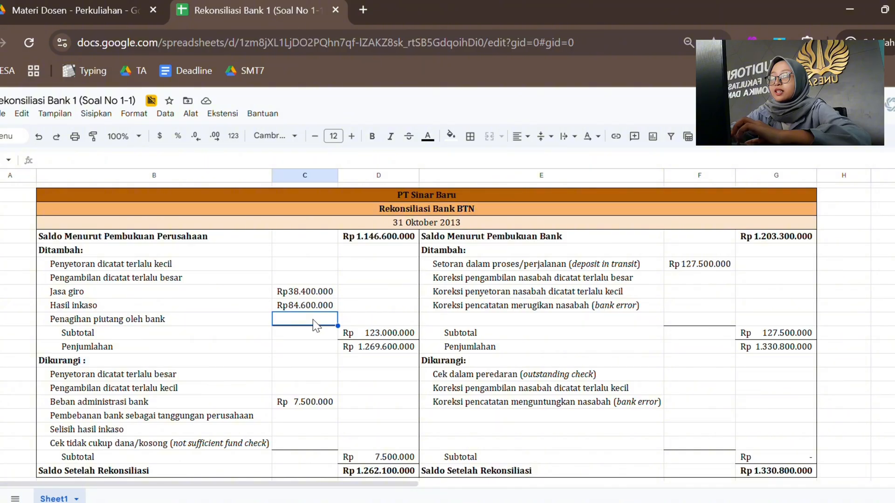
{"action": "type", "text": "77400000"}
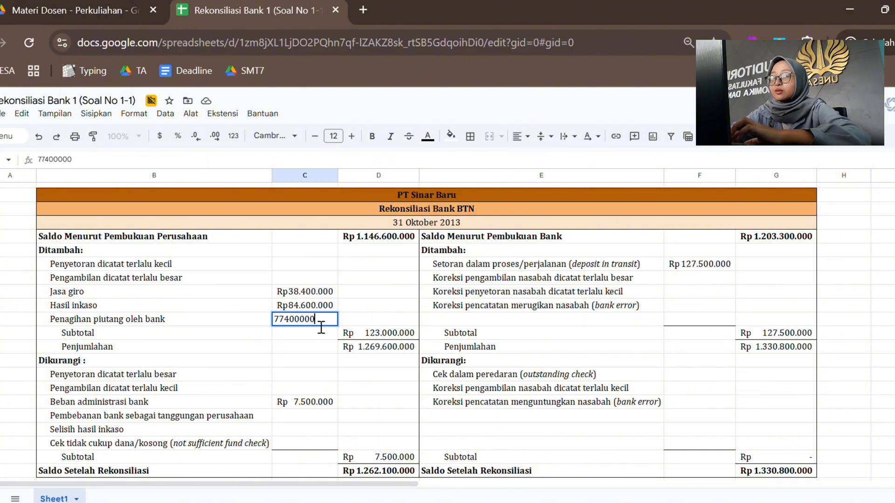
{"action": "key", "text": "Return"}
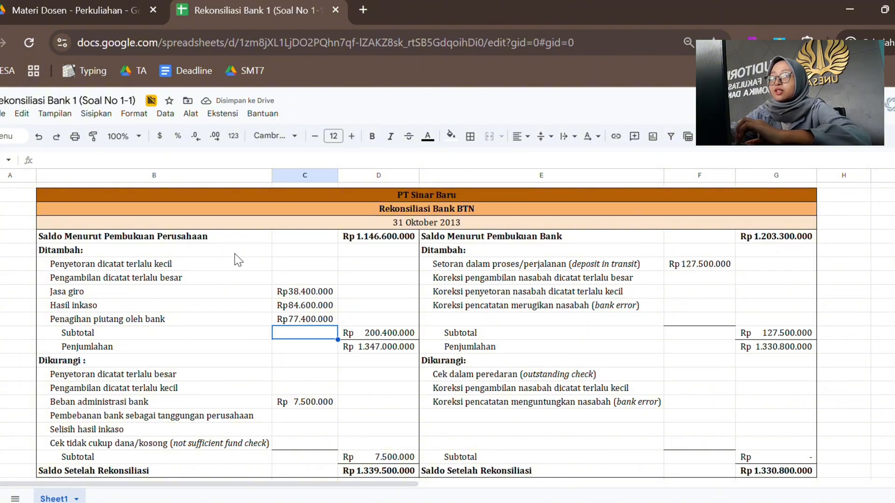
Step: Add up the three outstanding checks in item 5 and enter 115800000 in column F beside Cek dalam peredaran in the bank's deductions
{"action": "left_click", "coordinate": [73, 3]}
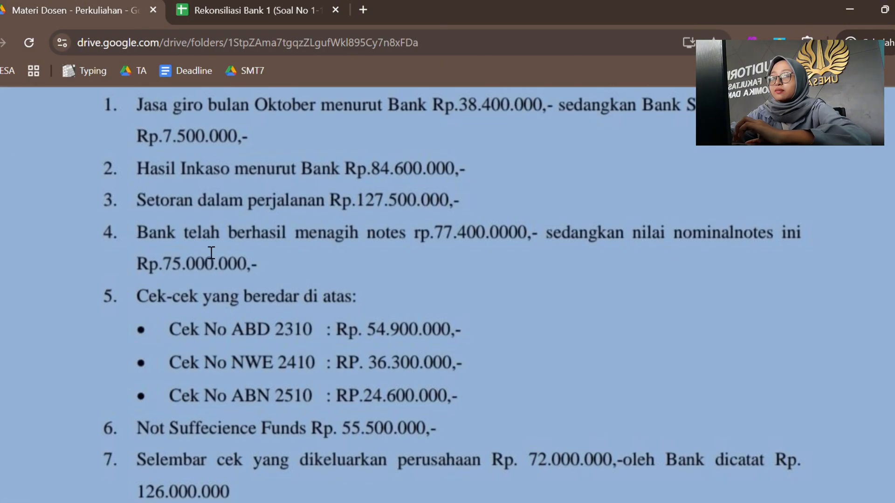
{"action": "scroll", "coordinate": [253, 324], "scroll_direction": "down", "scroll_amount": 1}
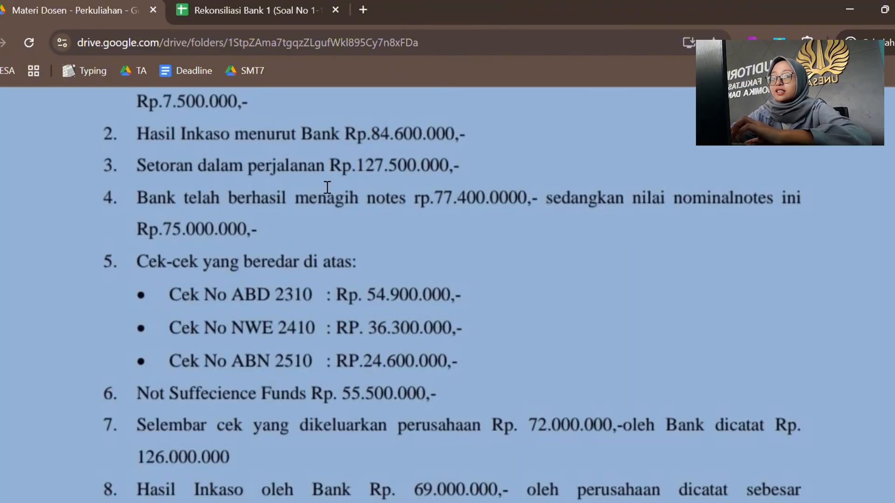
{"action": "left_click", "coordinate": [251, 10]}
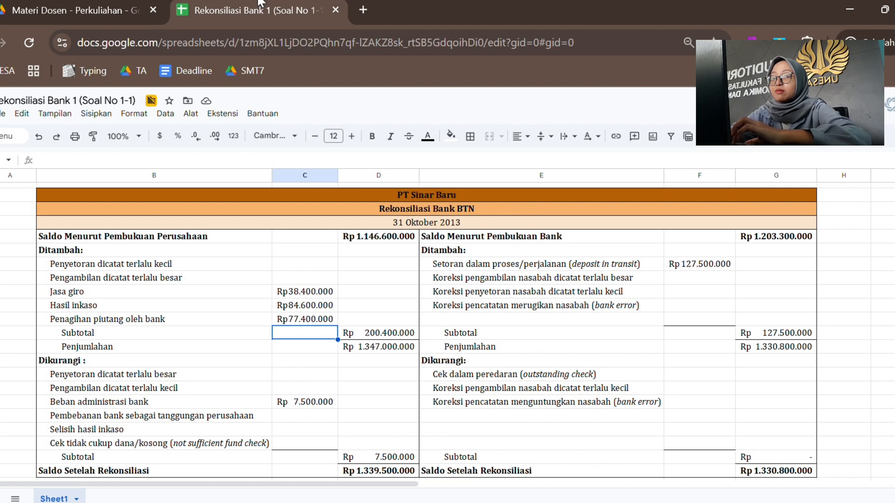
{"action": "left_click", "coordinate": [528, 372]}
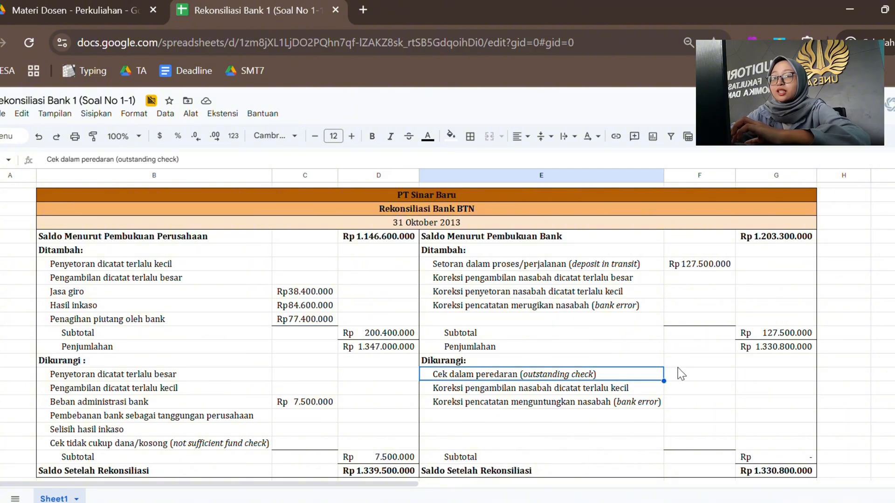
{"action": "left_click", "coordinate": [703, 376]}
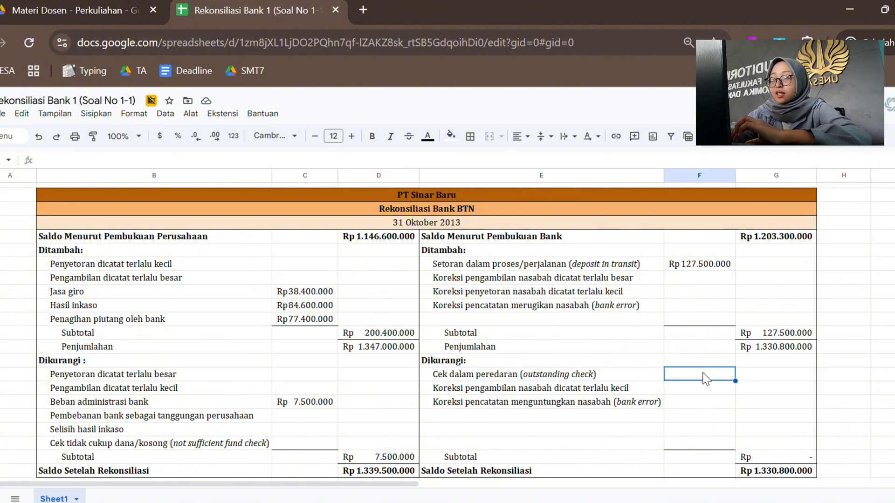
{"action": "left_click", "coordinate": [572, 377]}
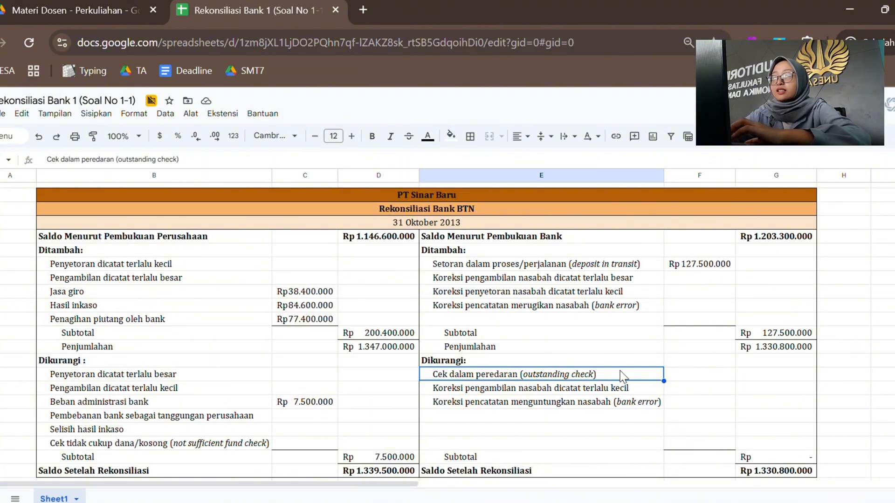
{"action": "left_click", "coordinate": [75, 10]}
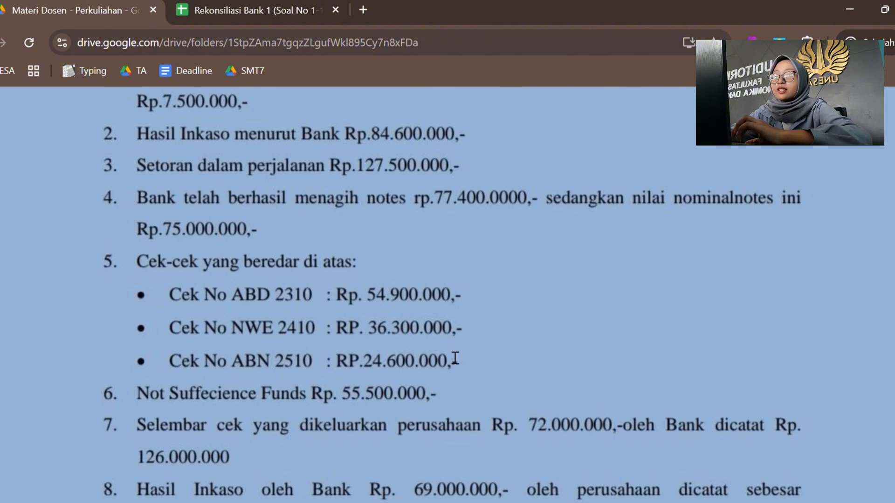
{"action": "left_click", "coordinate": [254, 3]}
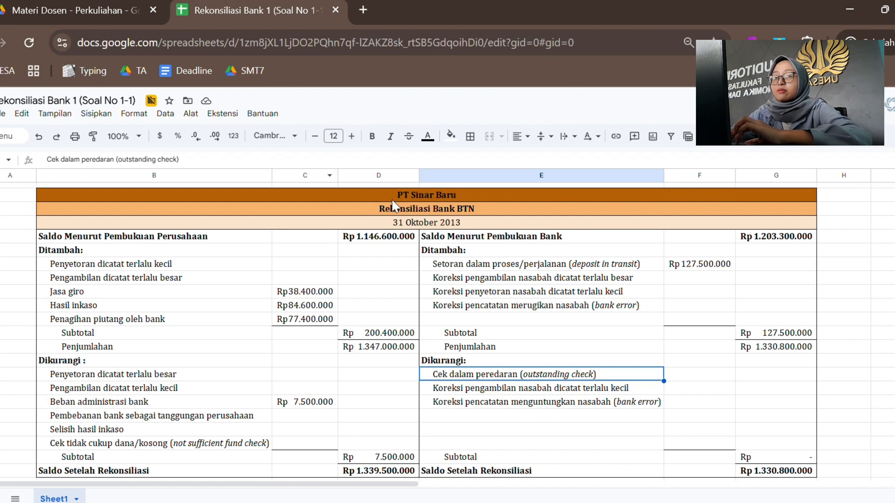
{"action": "left_click", "coordinate": [689, 382]}
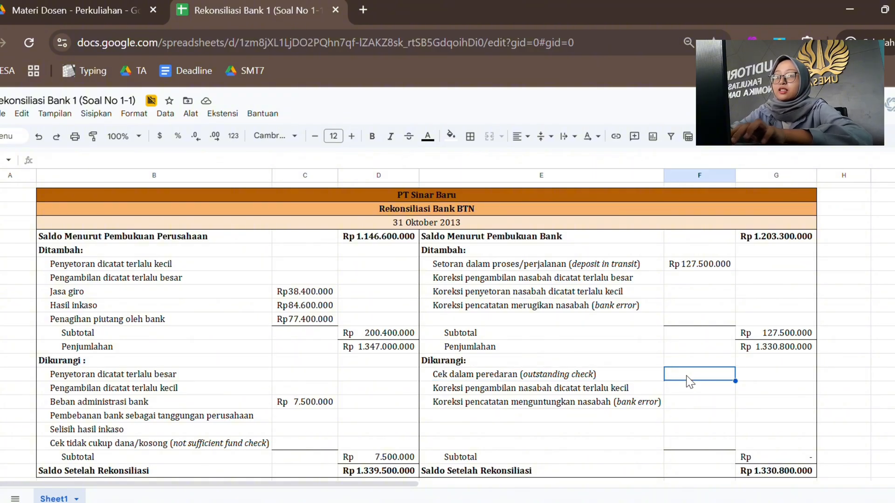
{"action": "type", "text": "11"}
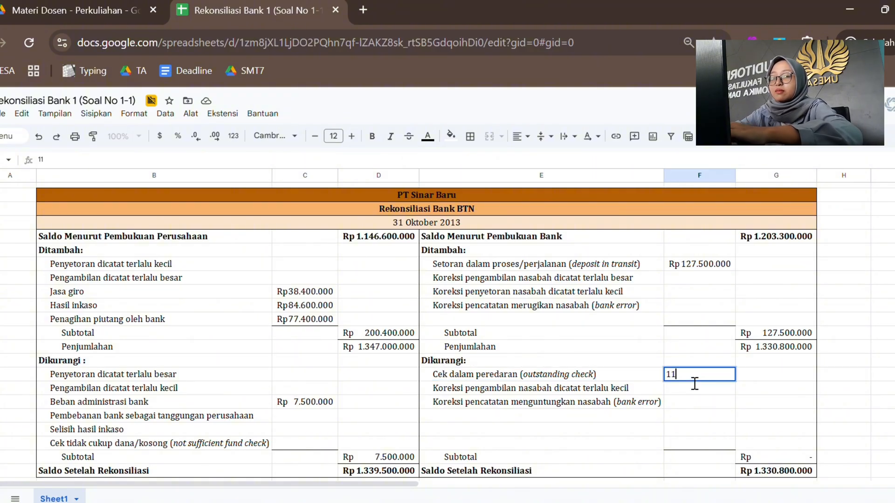
{"action": "type", "text": "5800000"}
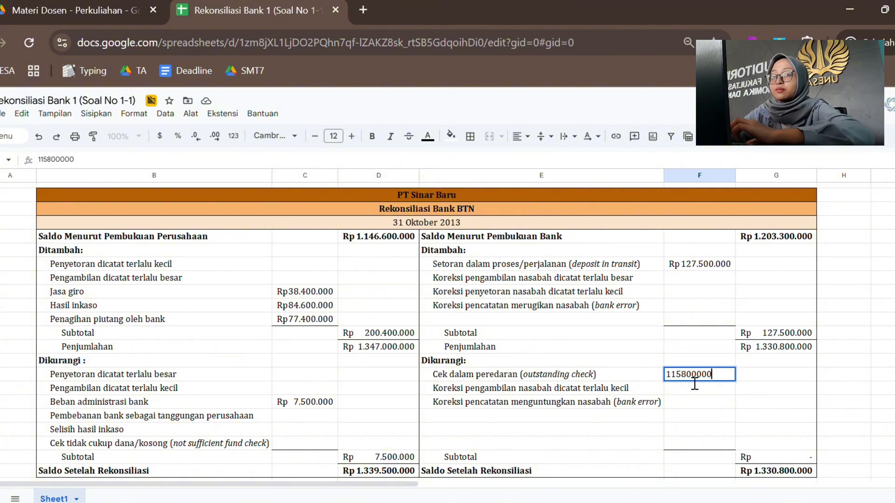
{"action": "key", "text": "Return"}
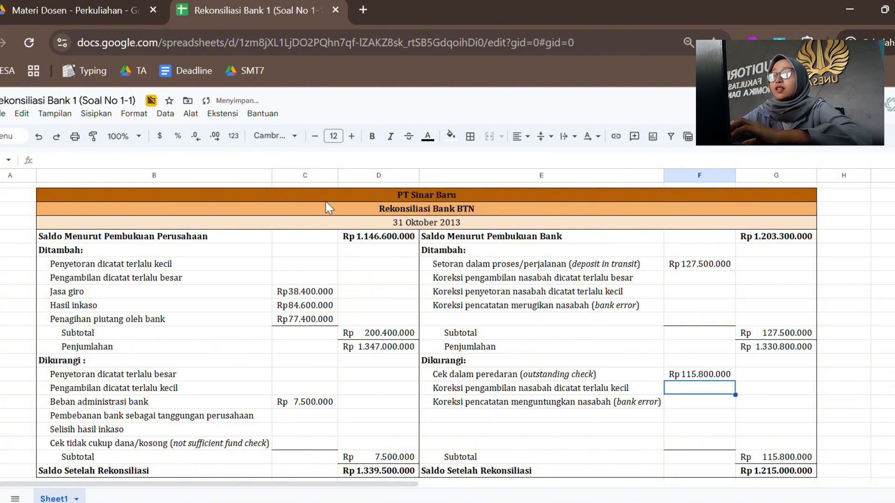
Step: Return to the problem document and read item 6 on the Not Suffecience Funds amount
{"action": "left_click", "coordinate": [107, 3]}
{"action": "scroll", "coordinate": [266, 301], "scroll_direction": "down", "scroll_amount": 2}
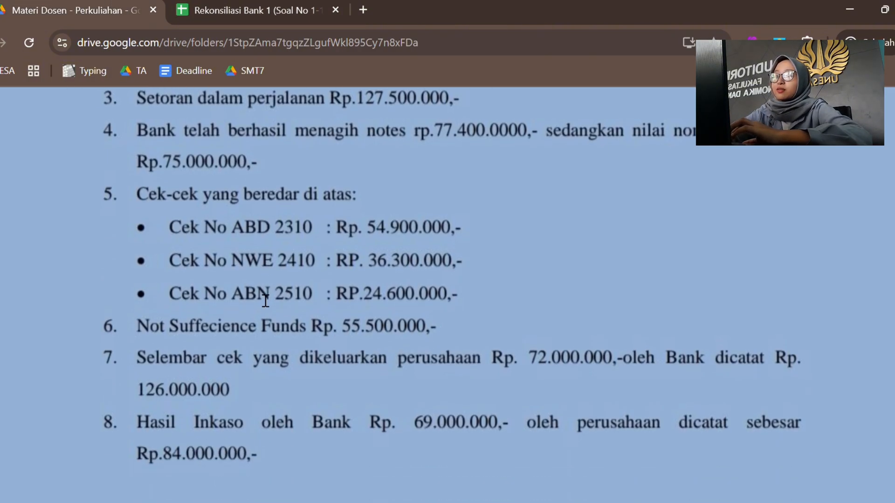
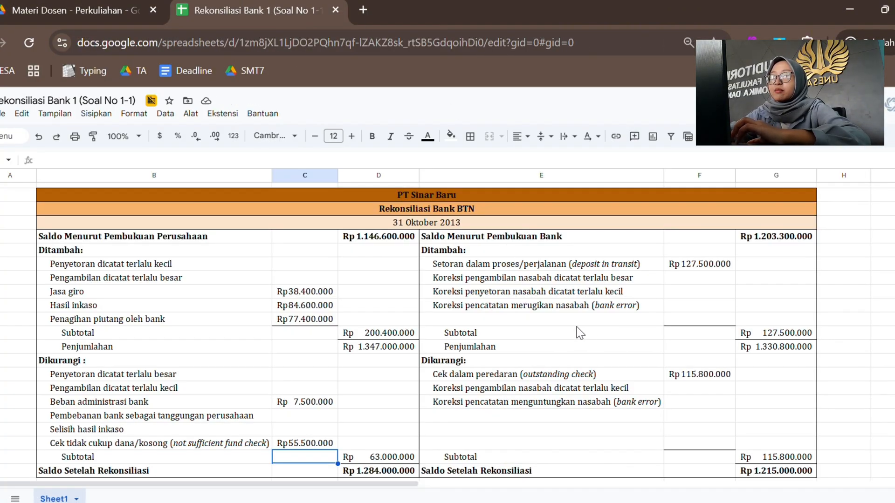
Step: Enter 54000000 in column F beside Koreksi pengambilan nasabah dicatat terlalu besar in the bank's additions
{"action": "left_click", "coordinate": [689, 278]}
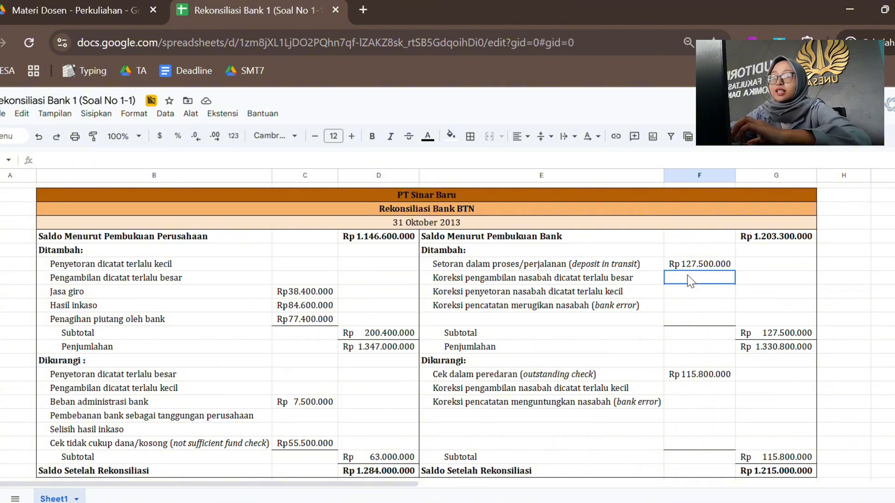
{"action": "left_click", "coordinate": [632, 278]}
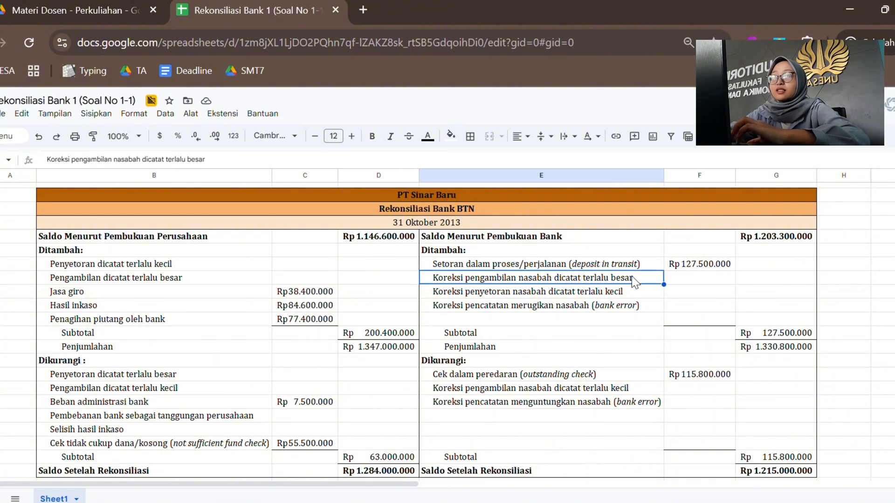
{"action": "left_click", "coordinate": [679, 276]}
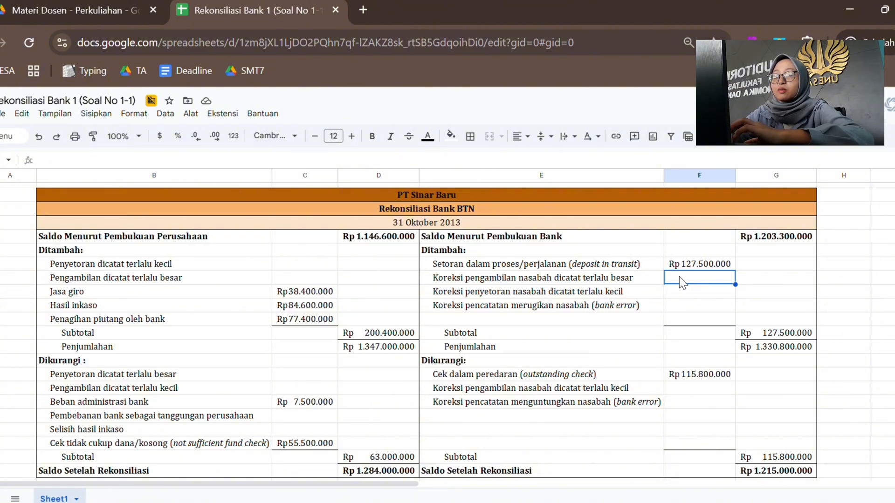
{"action": "type", "text": "54"}
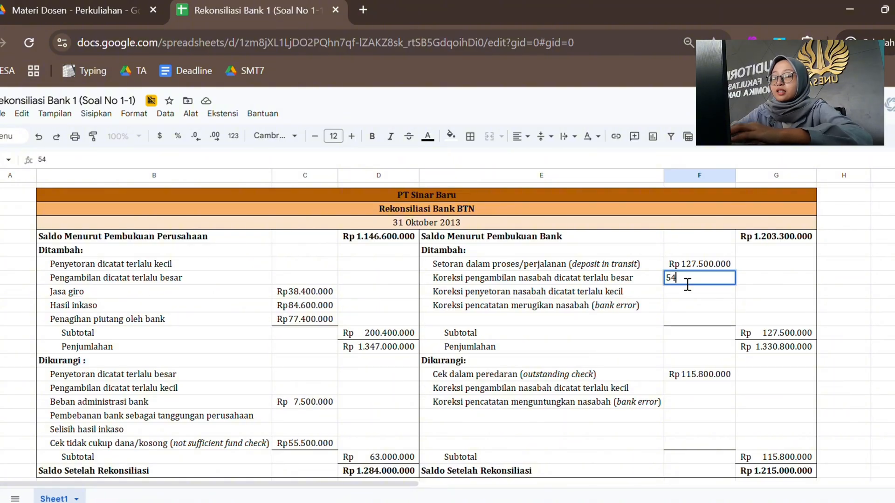
{"action": "type", "text": ".000.000000"}
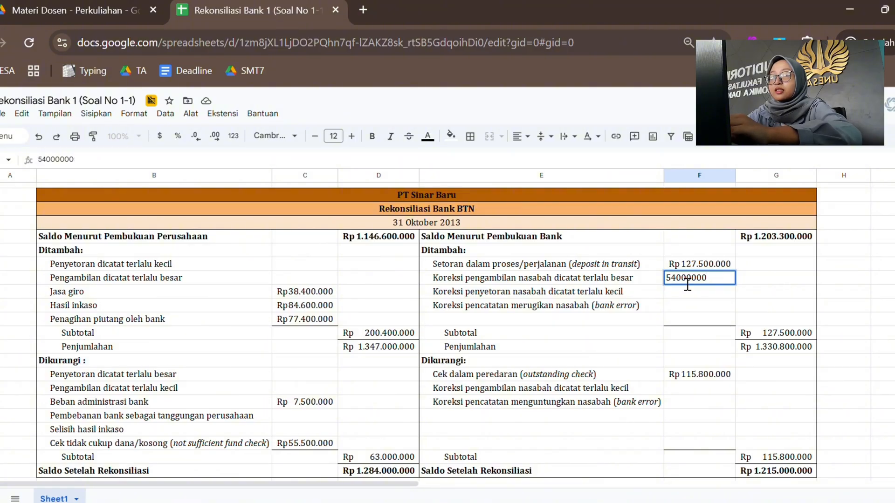
{"action": "key", "text": "Return"}
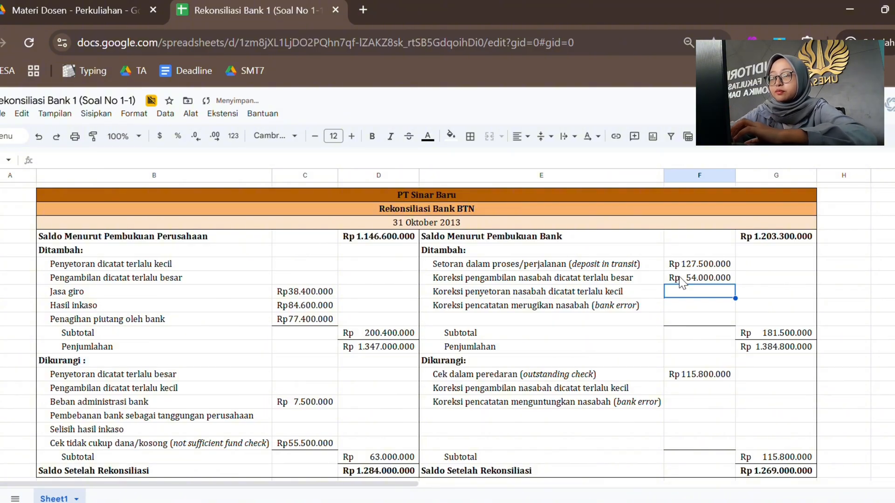
Step: Look up the inkaso amounts in item 8 of the problem and enter the 15000000 difference in column C beside Selisih hasil inkaso
{"action": "left_click", "coordinate": [61, 3]}
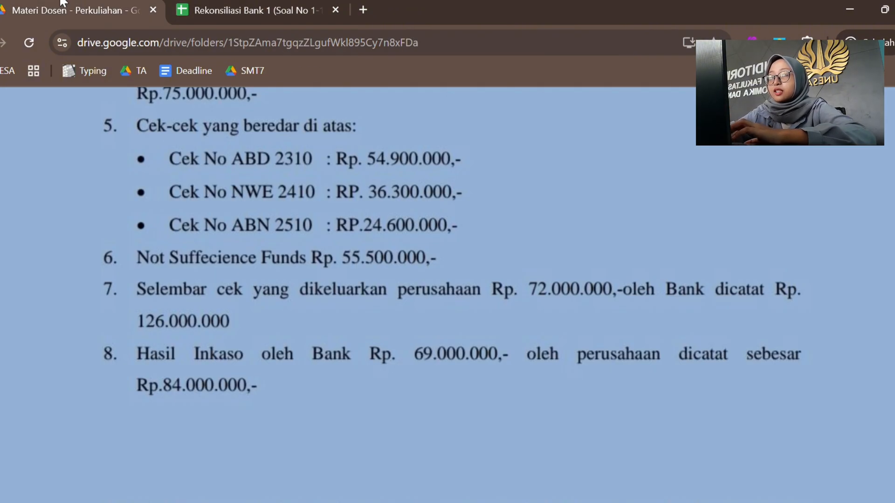
{"action": "scroll", "coordinate": [288, 303], "scroll_direction": "down", "scroll_amount": 1}
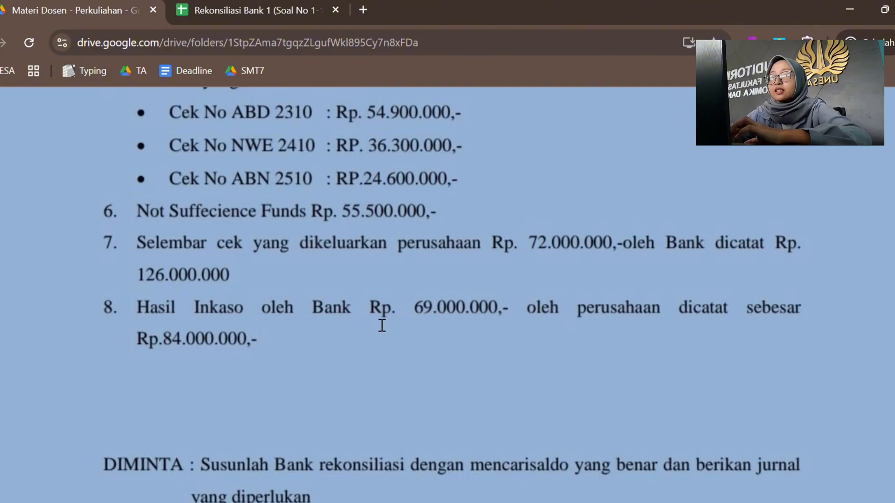
{"action": "left_click", "coordinate": [248, 6]}
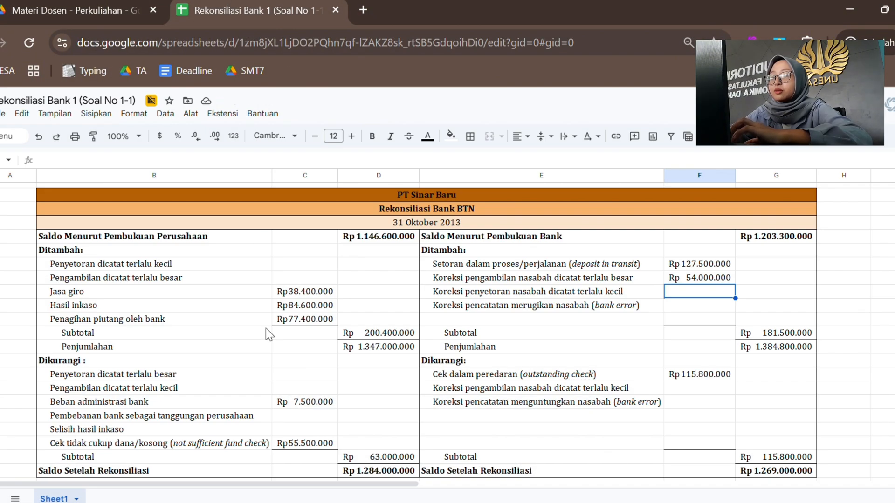
{"action": "scroll", "coordinate": [266, 328], "scroll_direction": "down", "scroll_amount": 1}
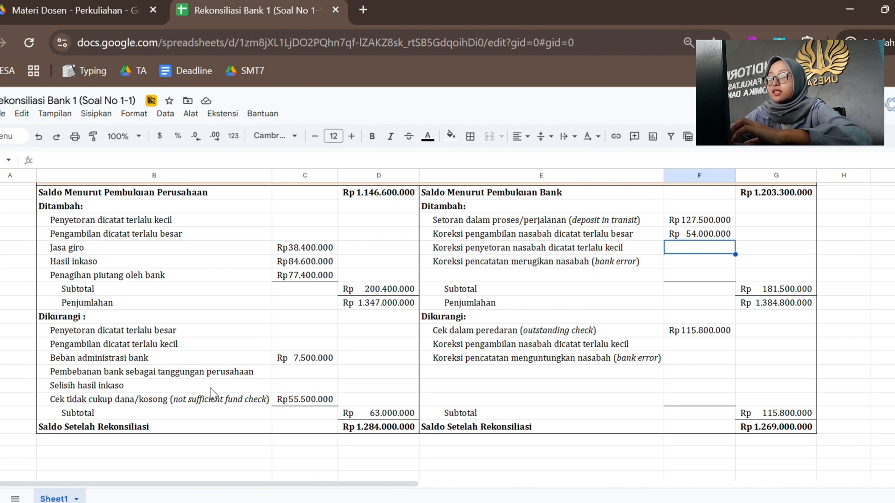
{"action": "left_click", "coordinate": [203, 391]}
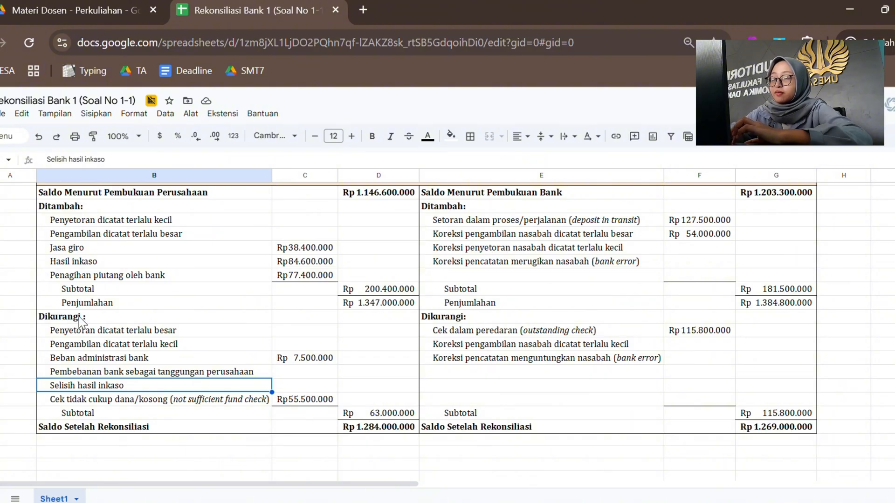
{"action": "left_click", "coordinate": [306, 387]}
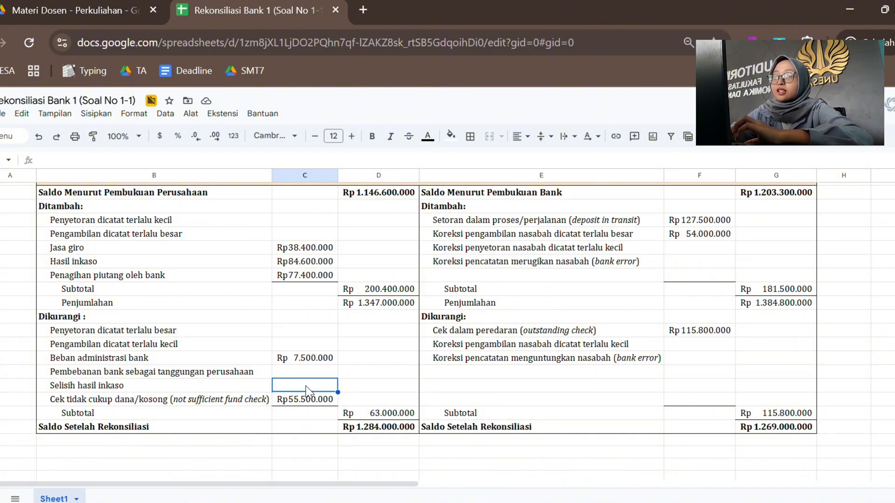
{"action": "type", "text": "1"}
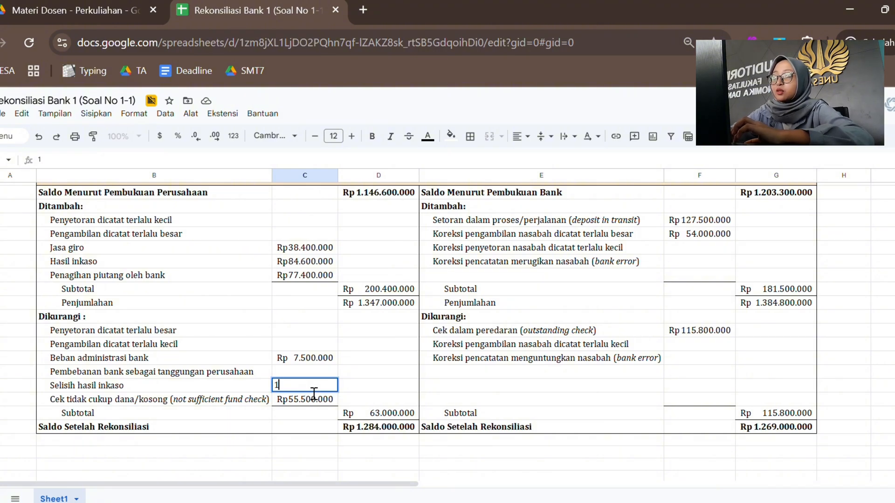
{"action": "type", "text": "5"}
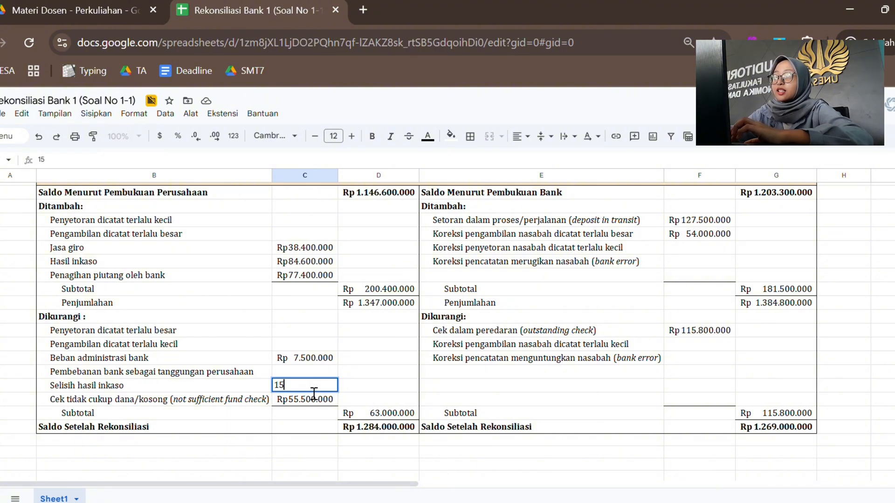
{"action": "type", "text": "000000"}
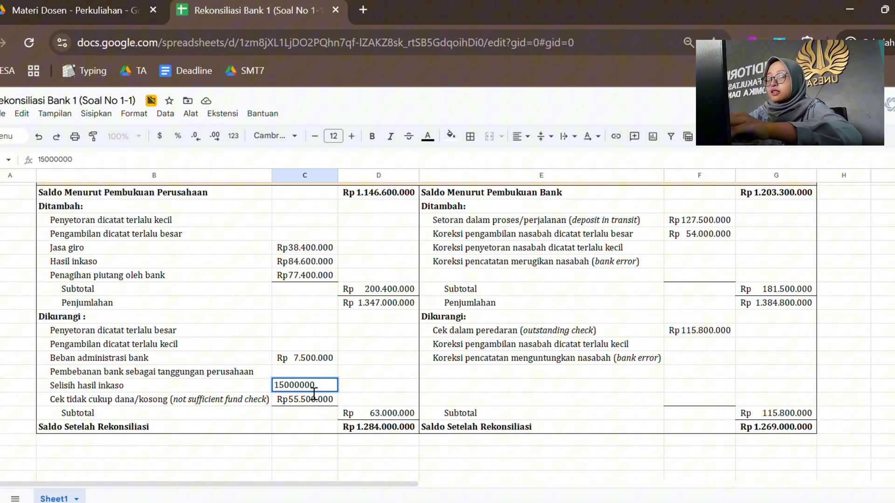
{"action": "key", "text": "Return"}
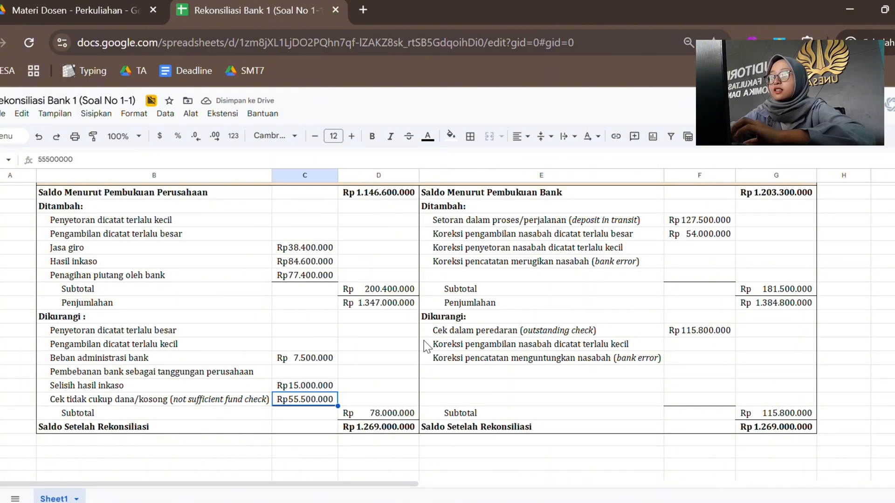
Step: Compare the Saldo Setelah Rekonsiliasi of the company side with that of the bank side
{"action": "scroll", "coordinate": [394, 388], "scroll_direction": "up", "scroll_amount": 1}
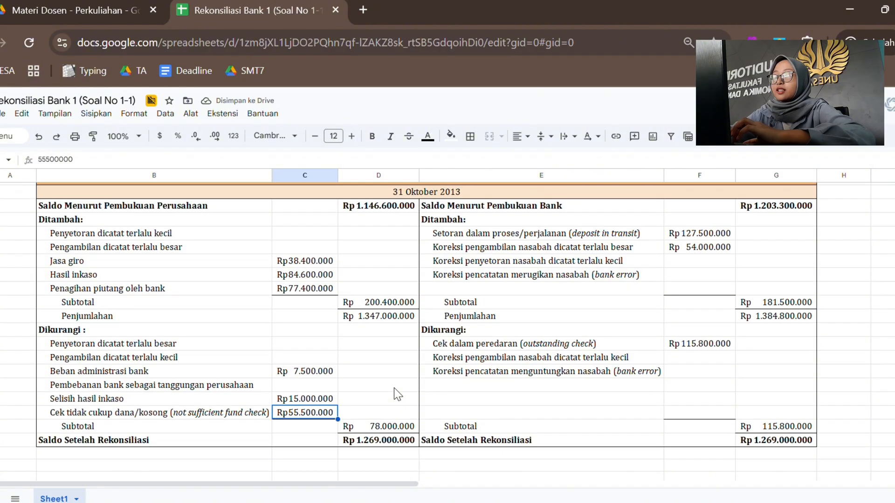
{"action": "left_click", "coordinate": [393, 443]}
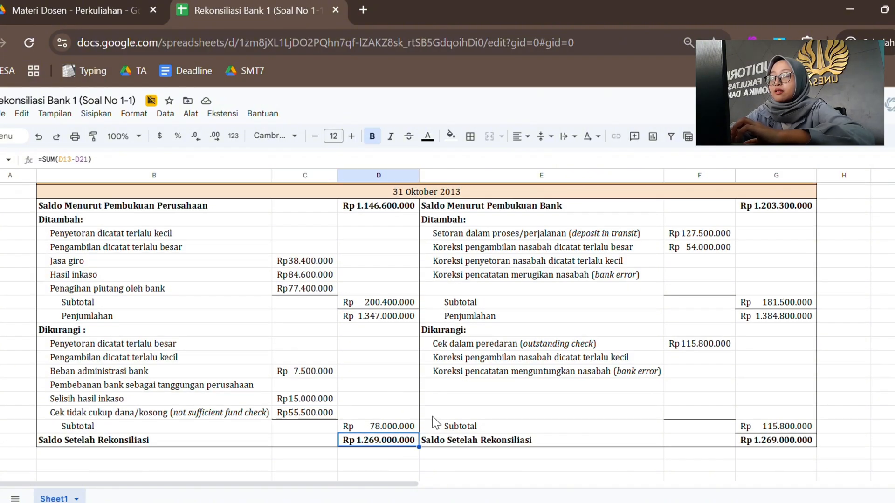
{"action": "left_click", "coordinate": [780, 444]}
{"action": "left_click", "coordinate": [399, 443]}
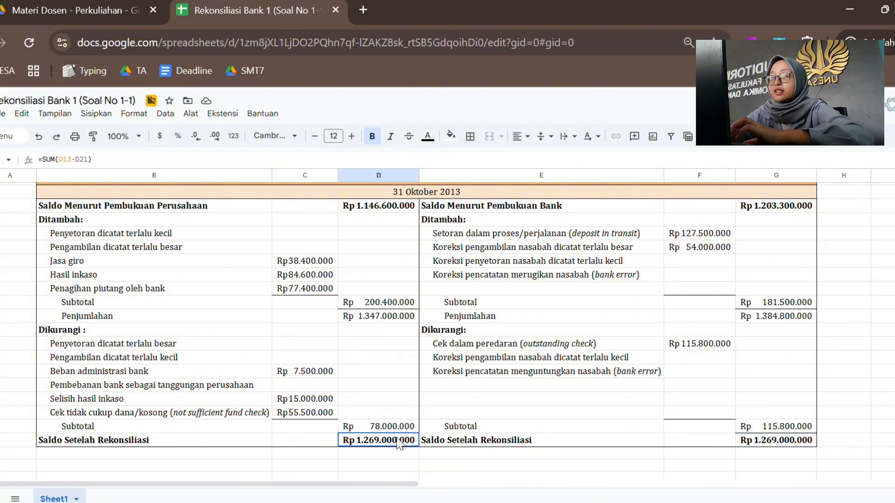
{"action": "left_click", "coordinate": [776, 444]}
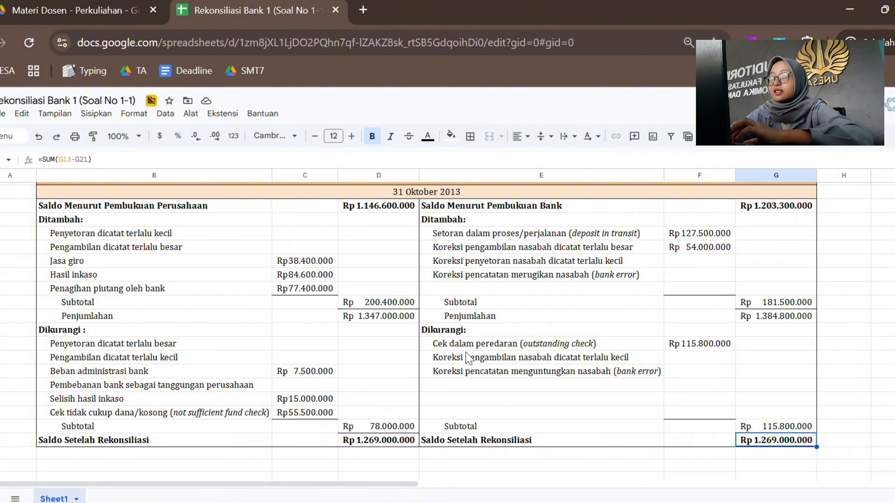
Step: Review the company side's opening balance and the formulas of its Subtotal, Penjumlahan and Saldo Setelah Rekonsiliasi cells in column D
{"action": "left_click", "coordinate": [375, 210]}
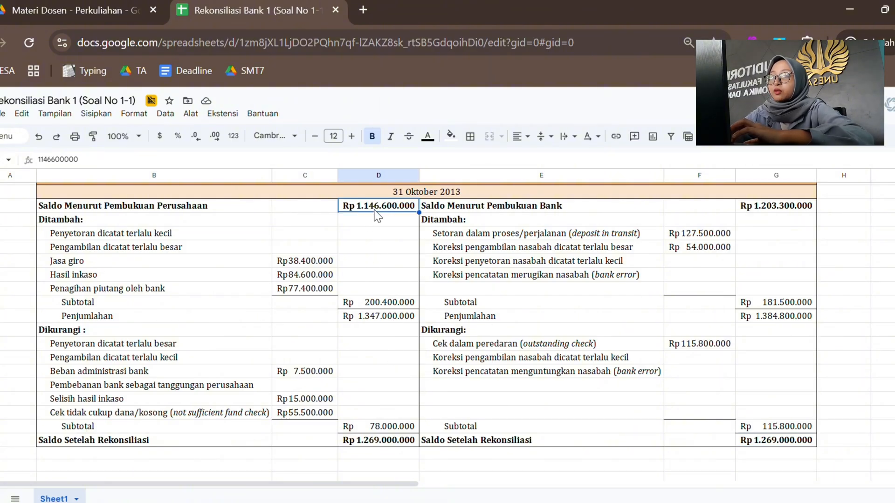
{"action": "left_click", "coordinate": [383, 306]}
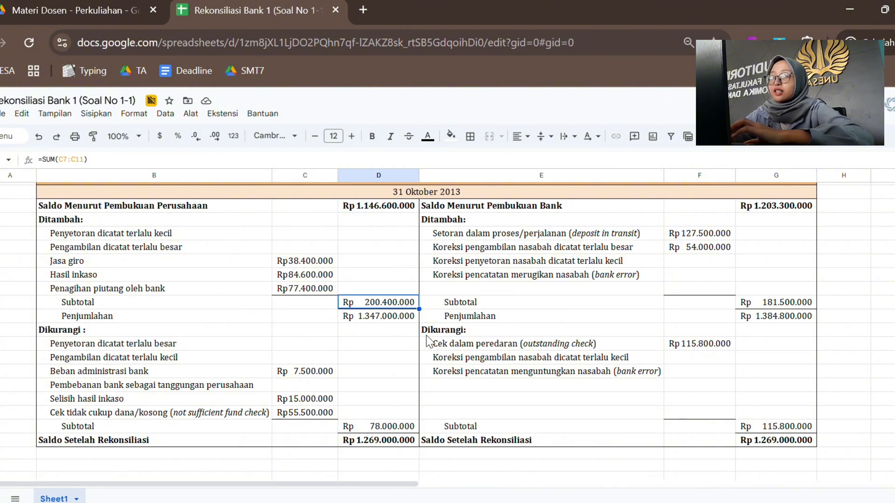
{"action": "left_click", "coordinate": [405, 320]}
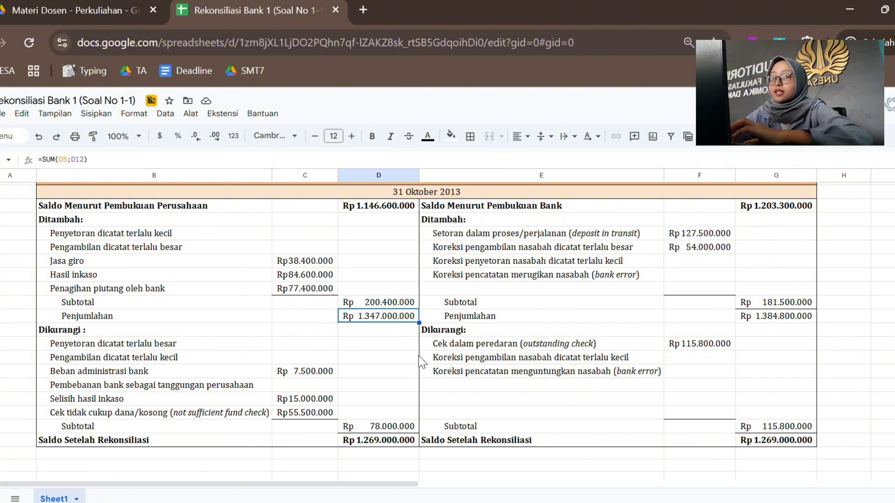
{"action": "left_click", "coordinate": [385, 426]}
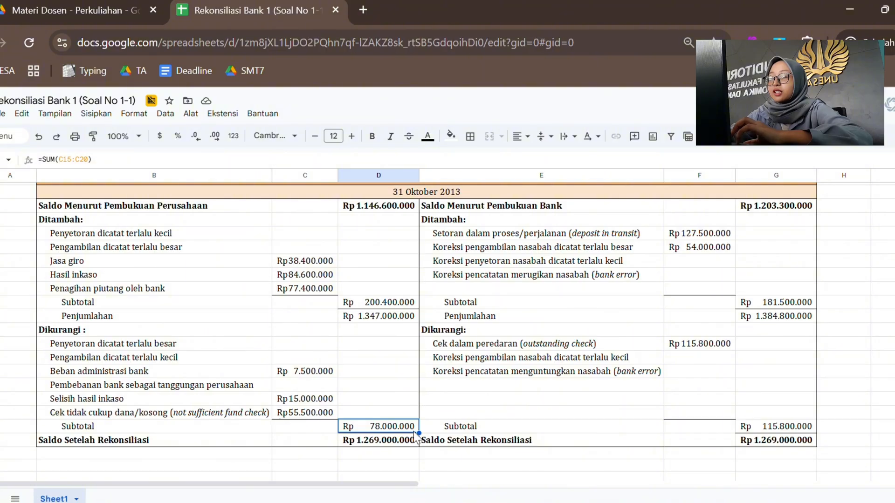
{"action": "left_click", "coordinate": [387, 443]}
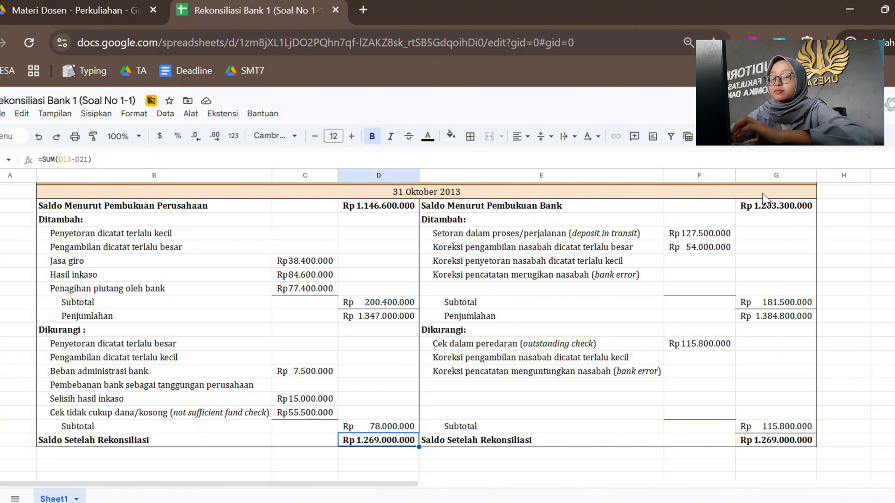
Step: Review the bank side's opening balance and the formulas of its Subtotal, Penjumlahan and Saldo Setelah Rekonsiliasi cells in column G
{"action": "left_click", "coordinate": [642, 208]}
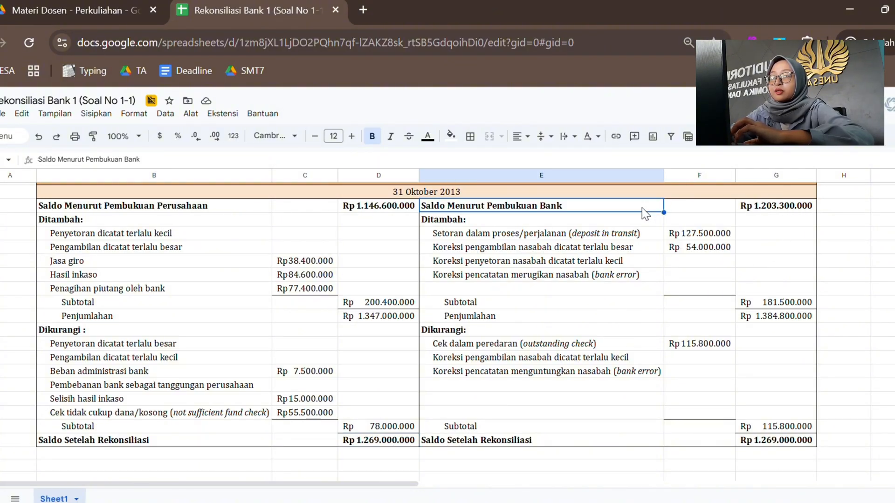
{"action": "left_click", "coordinate": [763, 209]}
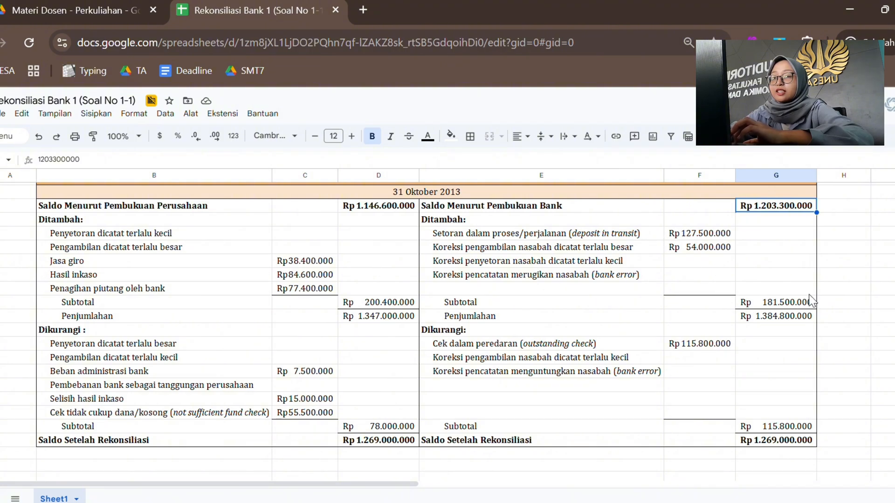
{"action": "left_click", "coordinate": [795, 306]}
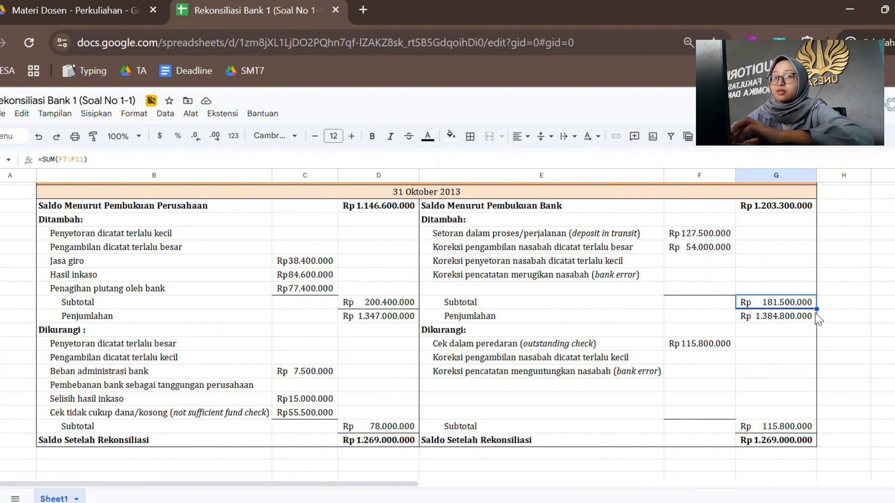
{"action": "left_click", "coordinate": [787, 320]}
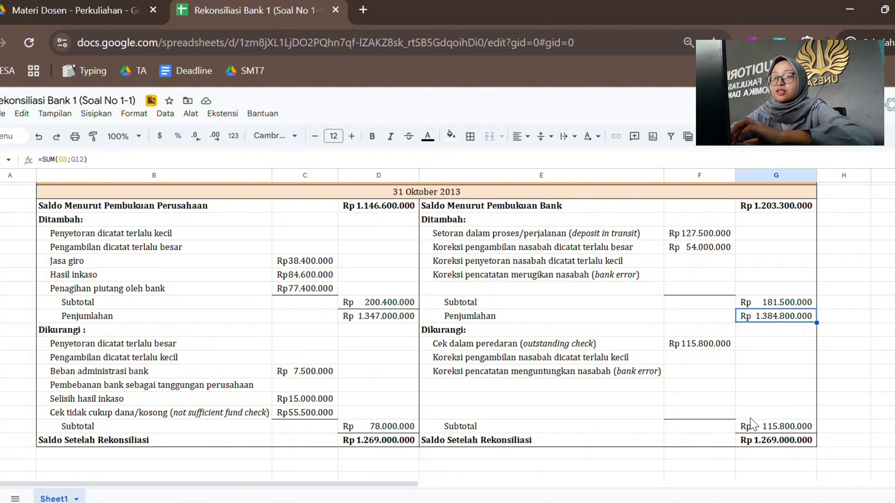
{"action": "left_click", "coordinate": [798, 427]}
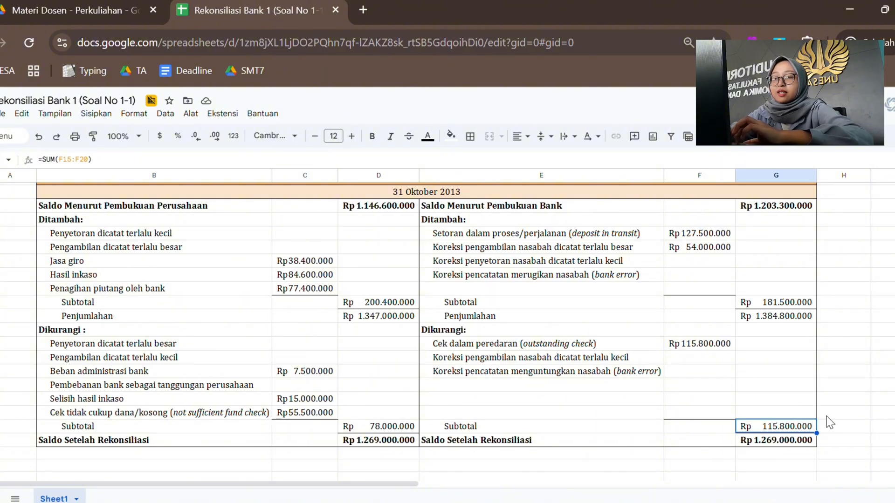
{"action": "left_click", "coordinate": [798, 442]}
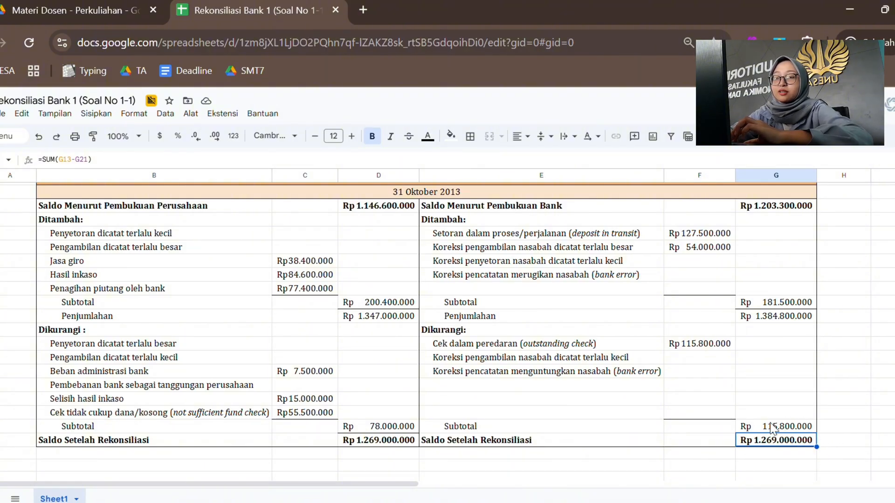
{"action": "scroll", "coordinate": [706, 402], "scroll_direction": "up", "scroll_amount": 1}
{"action": "scroll", "coordinate": [707, 403], "scroll_direction": "up", "scroll_amount": 1}
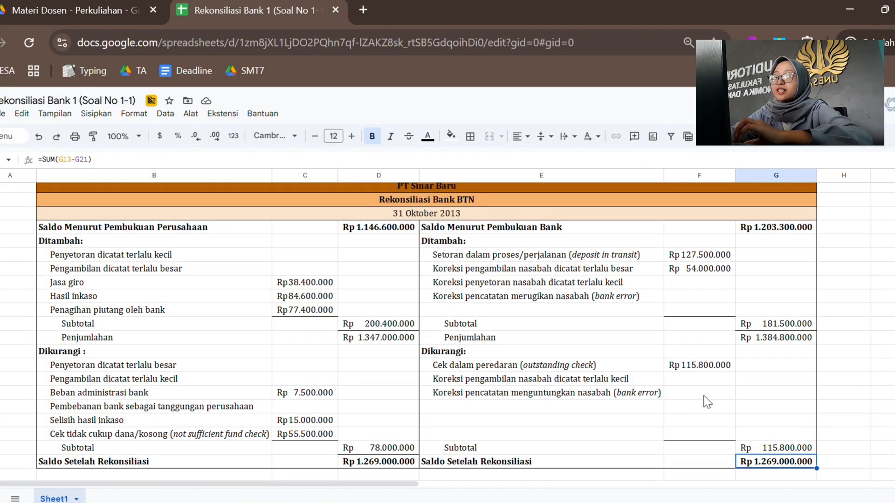
{"action": "scroll", "coordinate": [564, 364], "scroll_direction": "down", "scroll_amount": 1}
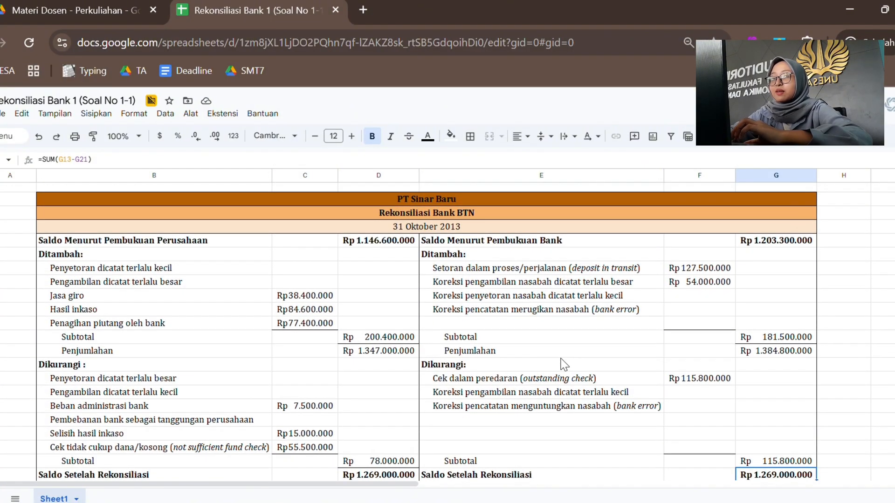